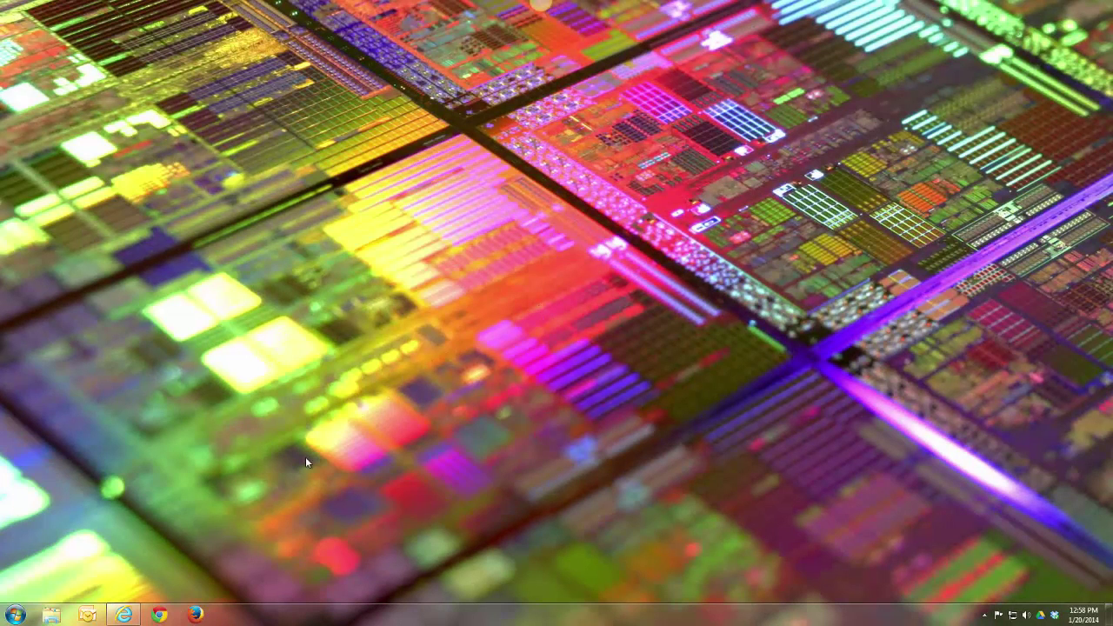
- Launch Chrome to reach the ODA Library Tracker login page with the account credentials filled in
{"action": "left_click", "coordinate": [158, 616]}
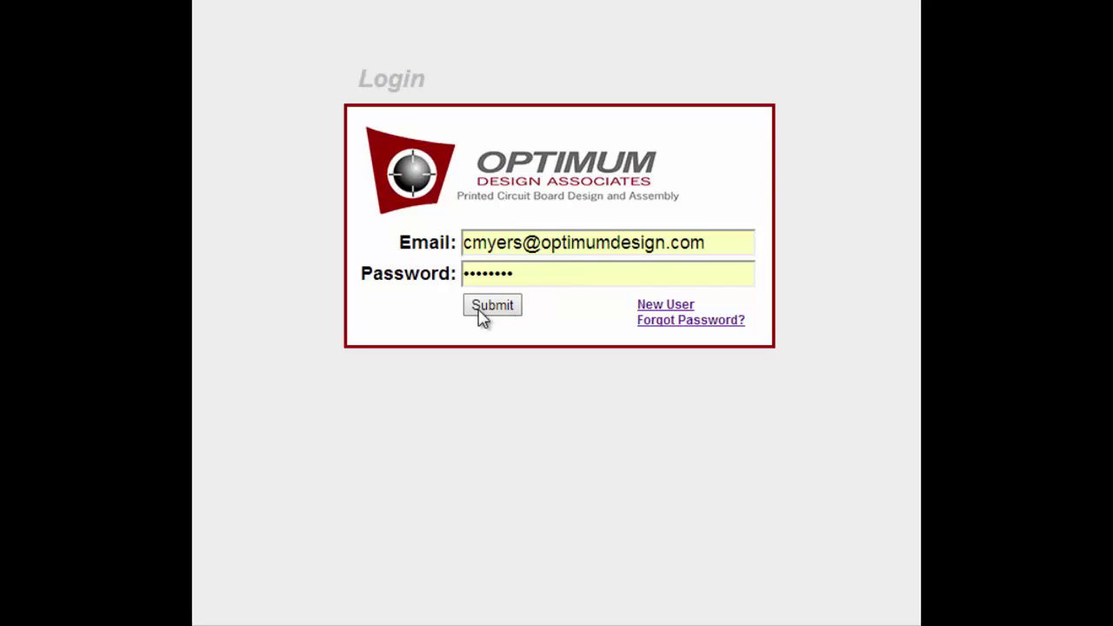
{"action": "left_click", "coordinate": [651, 309]}
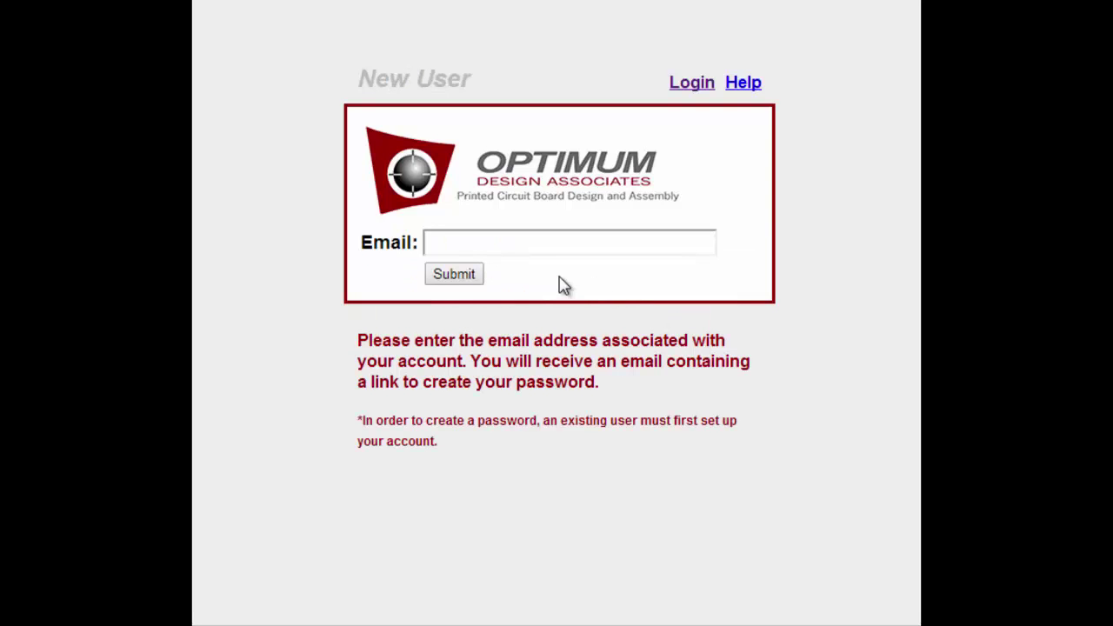
{"action": "left_click", "coordinate": [550, 247]}
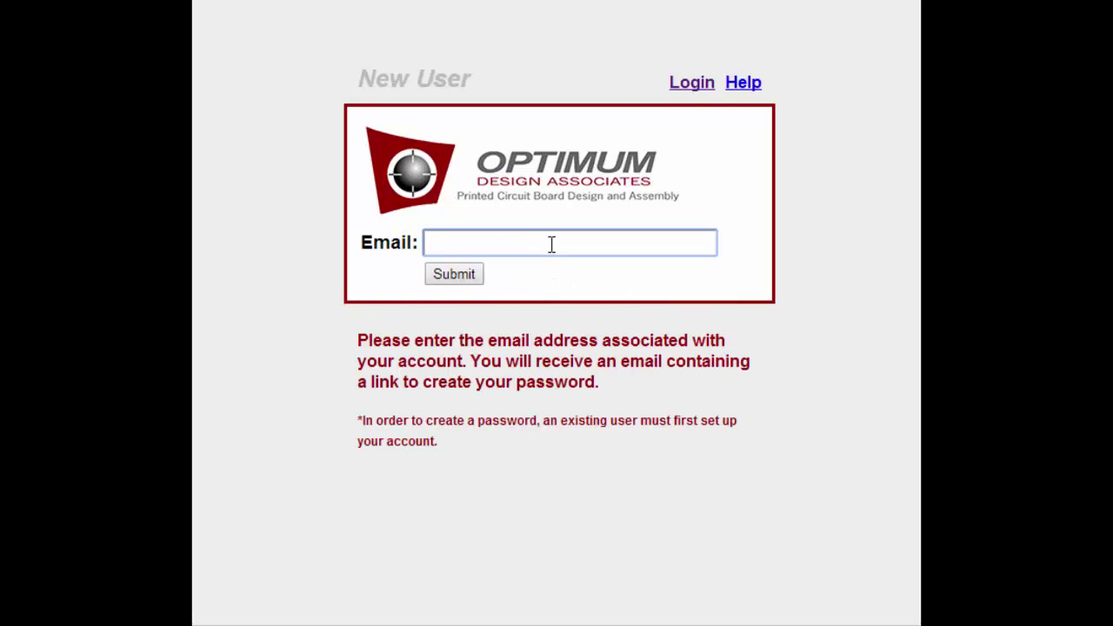
{"action": "type", "text": "your@email.c"}
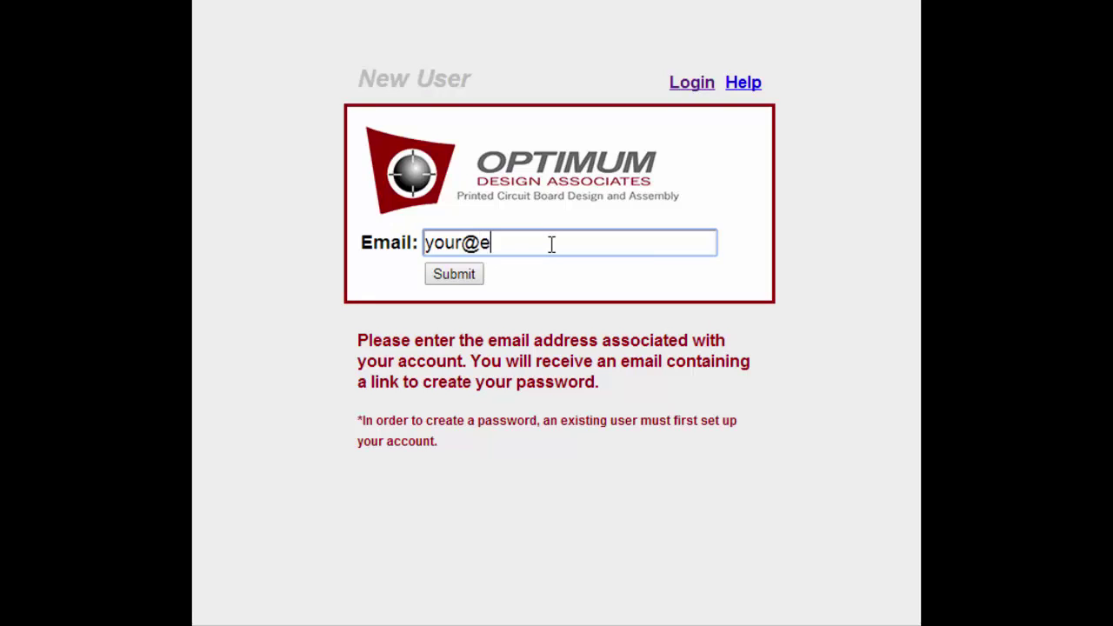
{"action": "type", "text": "om"}
{"action": "left_click", "coordinate": [449, 276]}
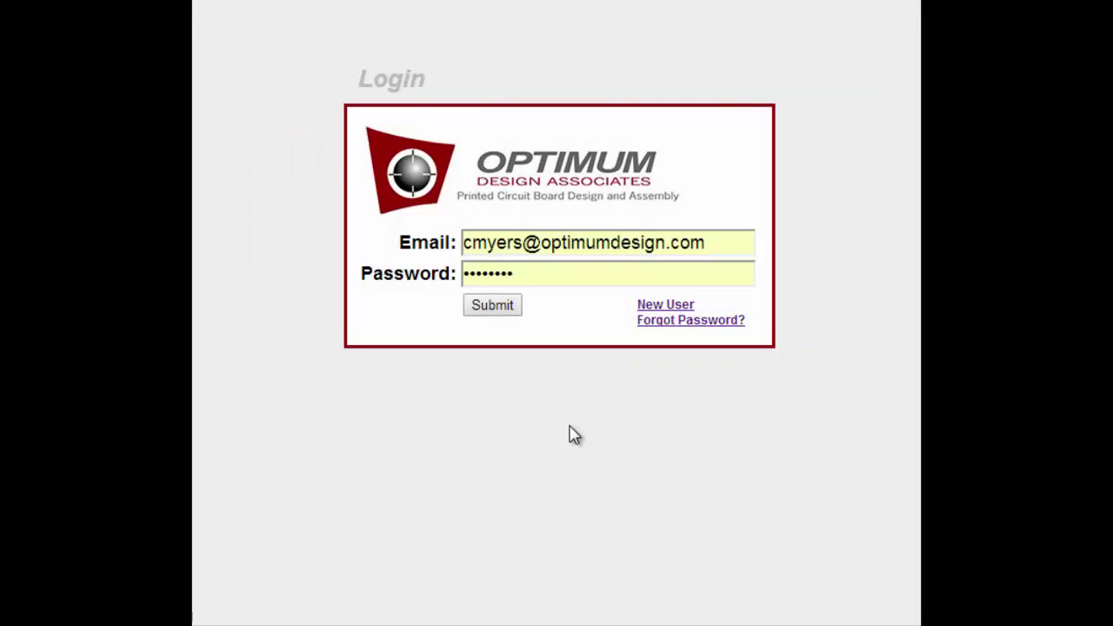
- Go to the Forgot Password page and enter a sample e-mail address
{"action": "left_click", "coordinate": [666, 322]}
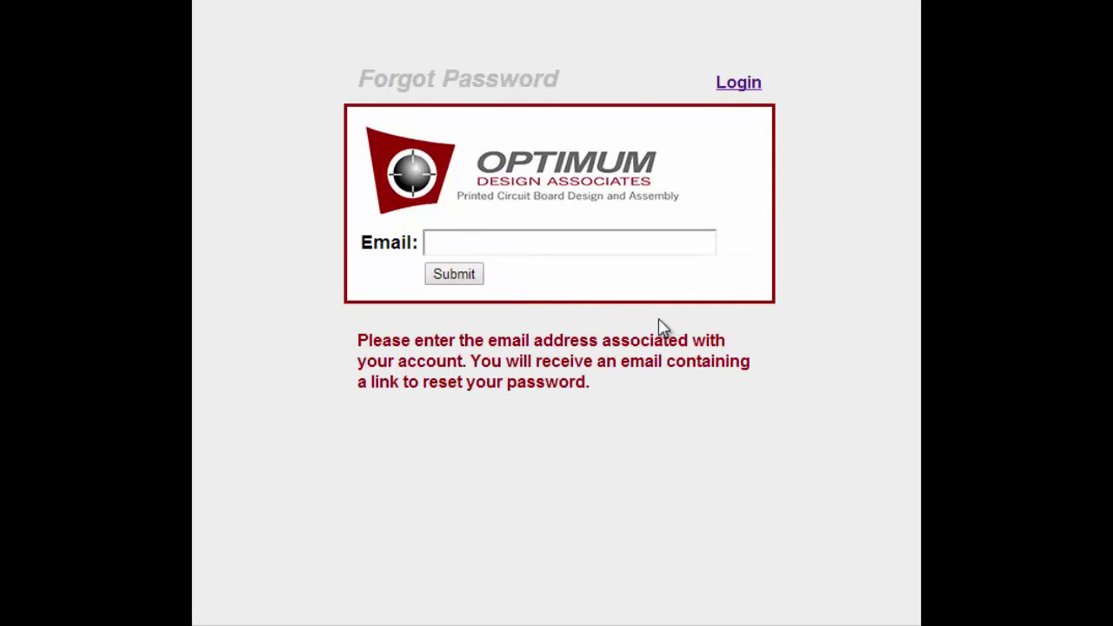
{"action": "left_click", "coordinate": [464, 242]}
{"action": "type", "text": "your@"}
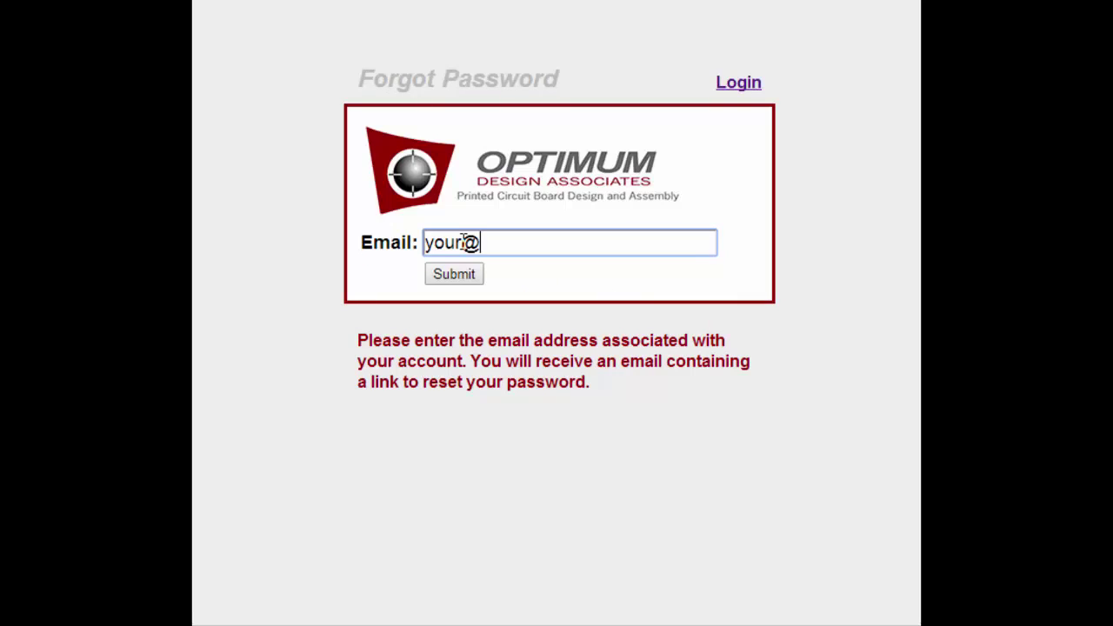
{"action": "type", "text": "email.com"}
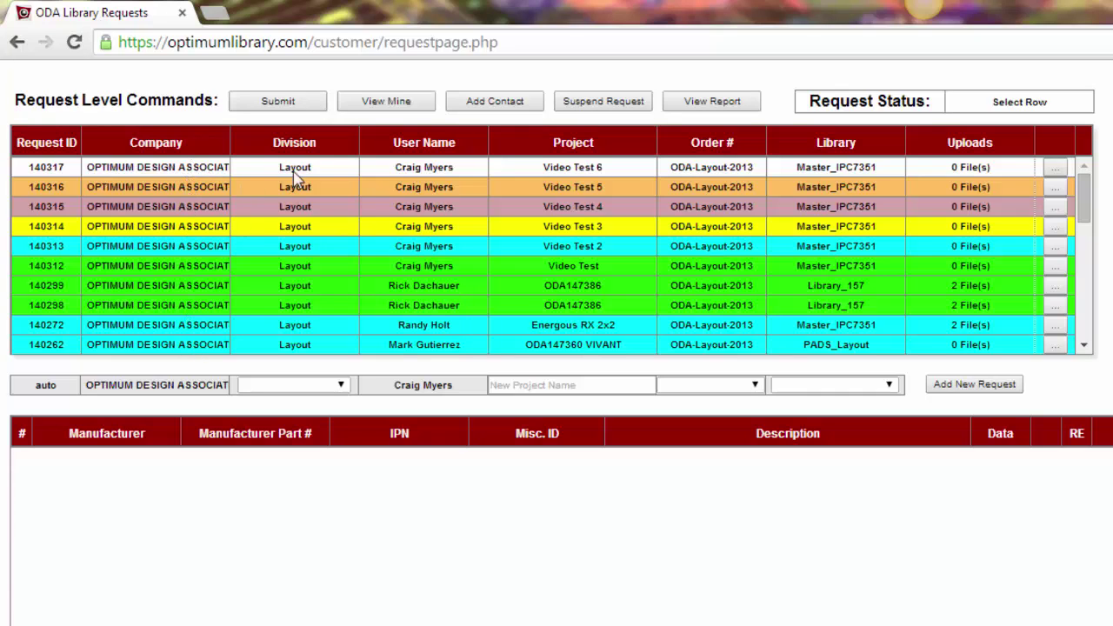
- Filter to your own requests (View Mine) and select request 140317, showing Not Submitted
{"action": "left_click", "coordinate": [399, 105]}
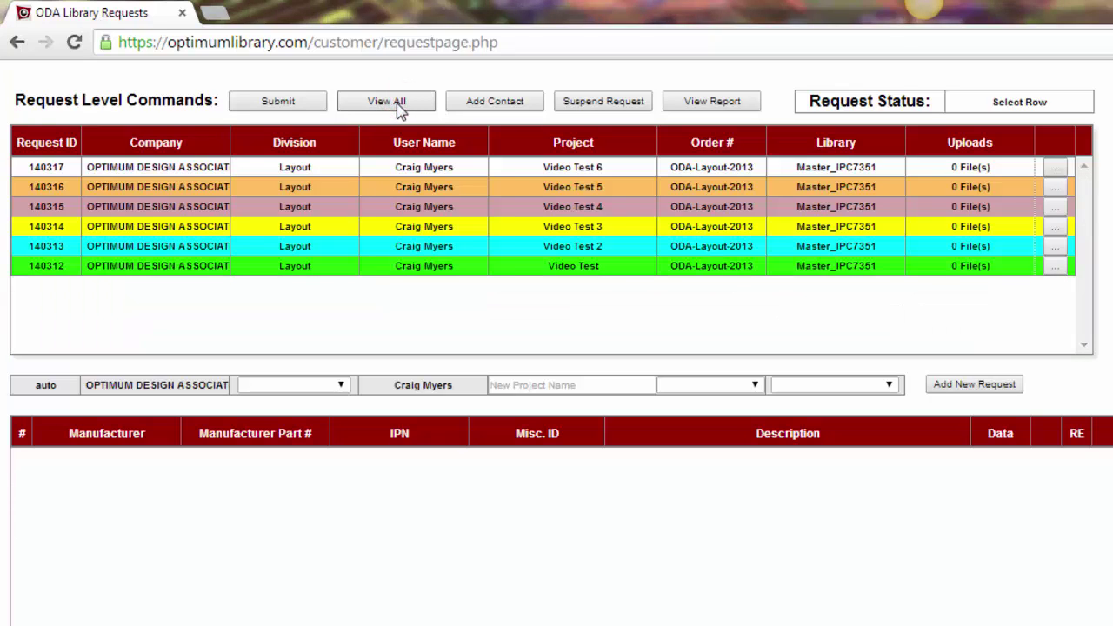
{"action": "left_click", "coordinate": [339, 175]}
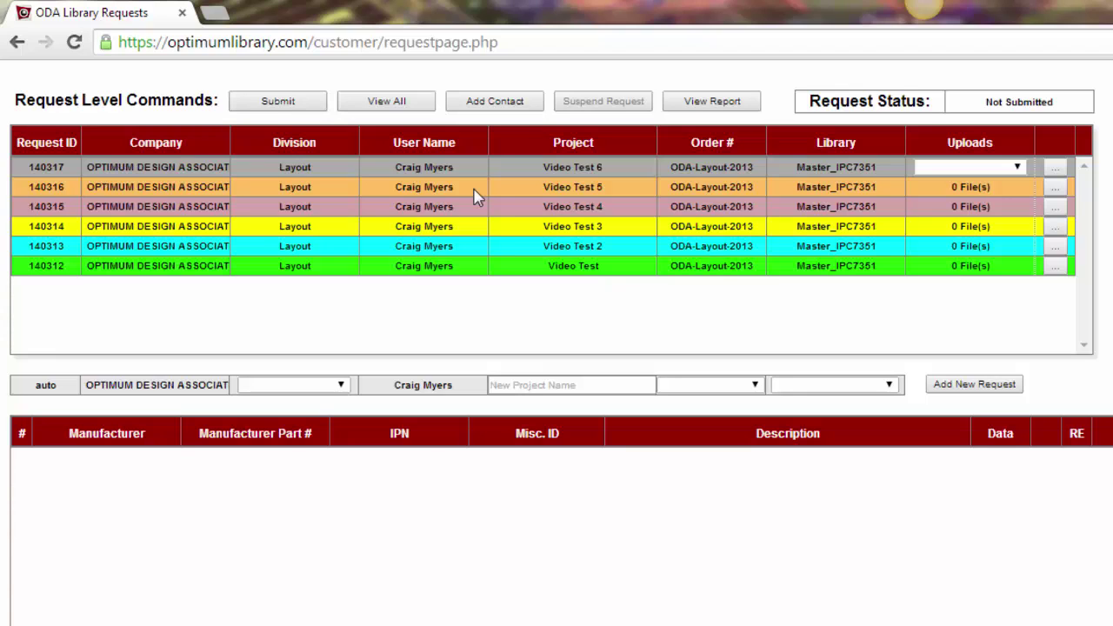
{"action": "left_click", "coordinate": [474, 191]}
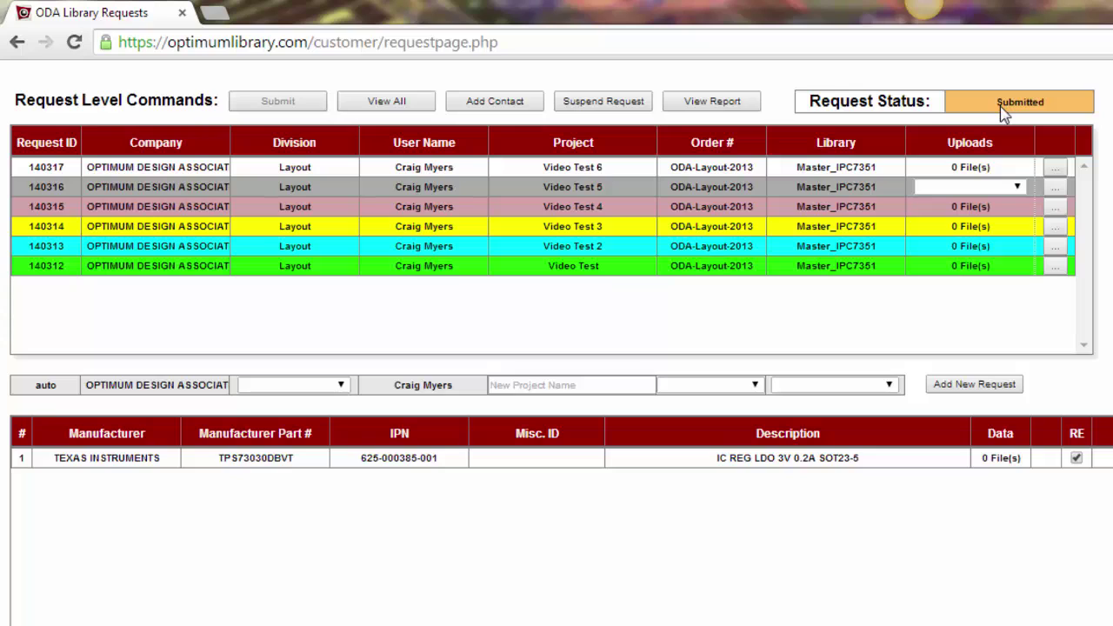
{"action": "left_click", "coordinate": [527, 210]}
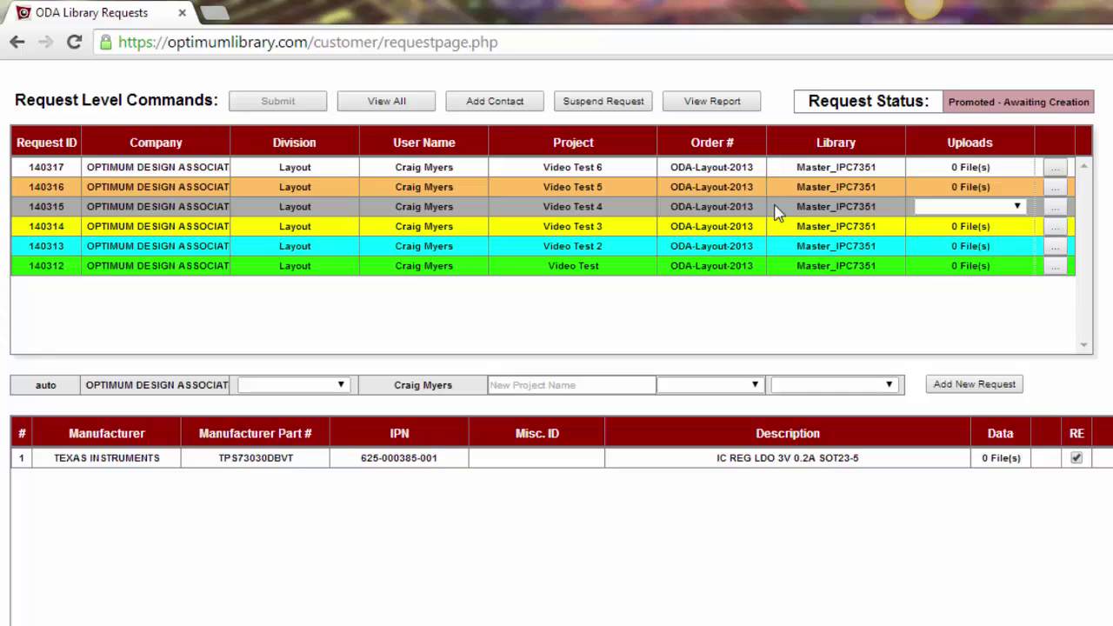
{"action": "left_click", "coordinate": [609, 233]}
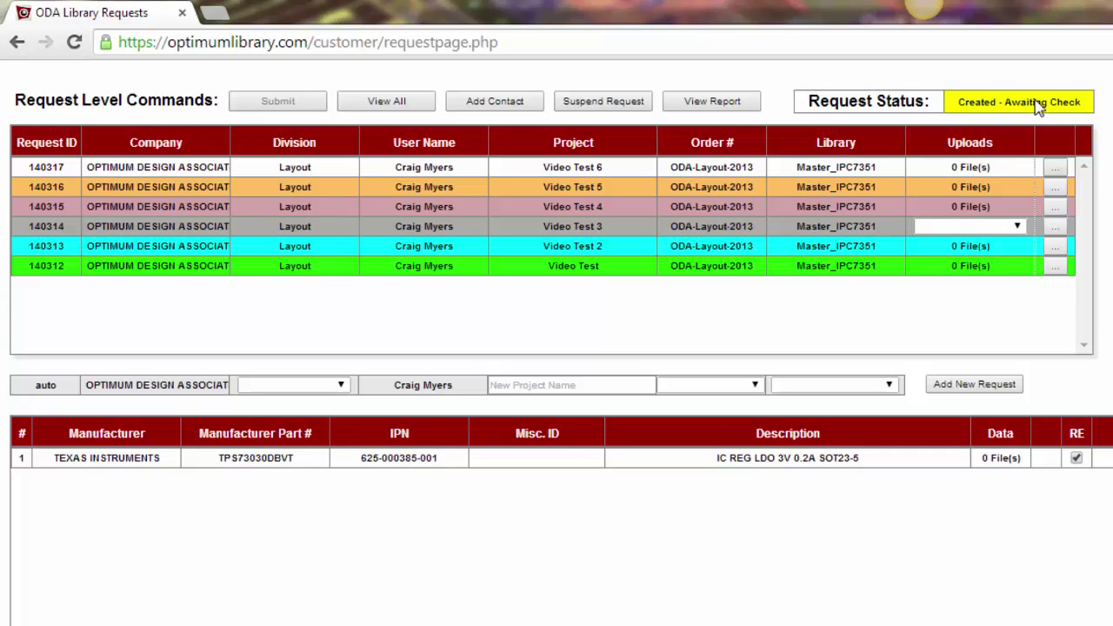
{"action": "left_click", "coordinate": [528, 248]}
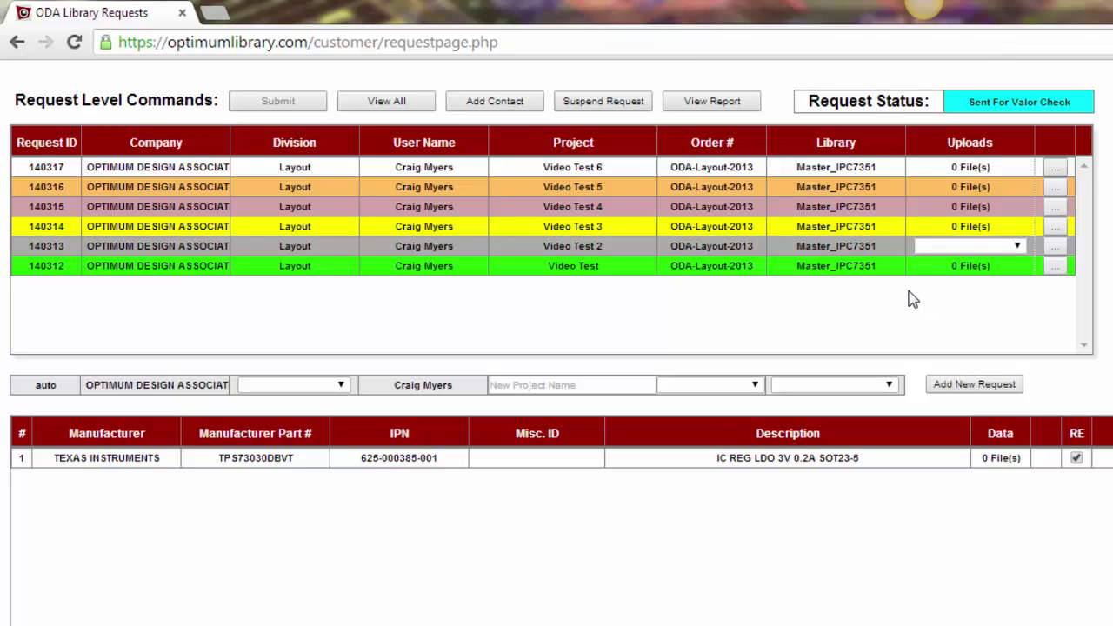
{"action": "left_click", "coordinate": [856, 268]}
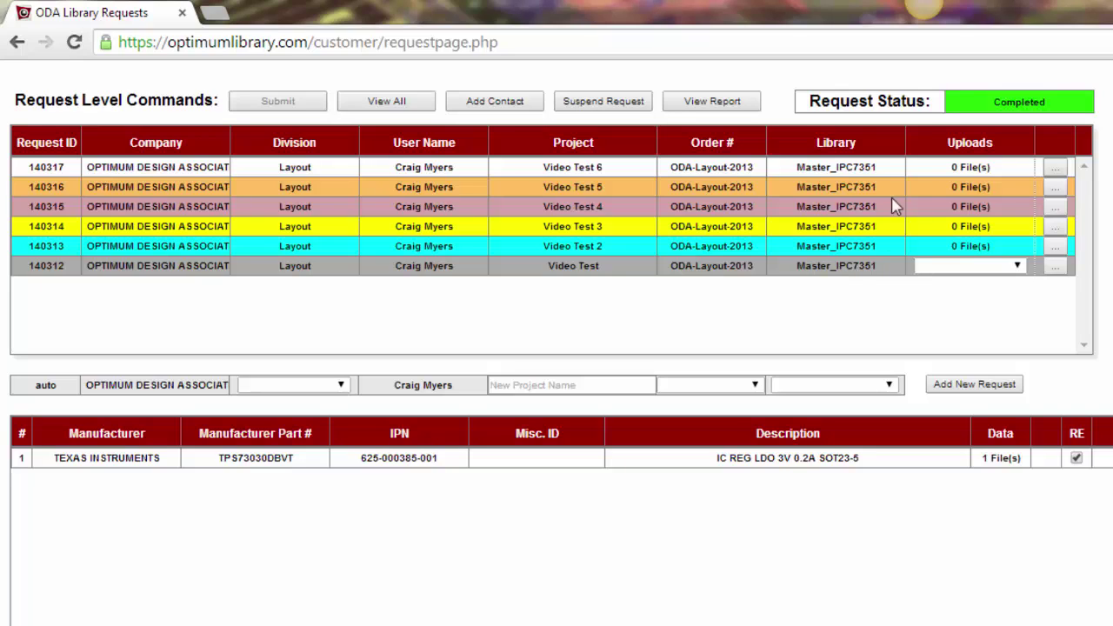
- Return to request 140317, tick one user's Assign box and save the contact assignment
{"action": "left_click", "coordinate": [454, 169]}
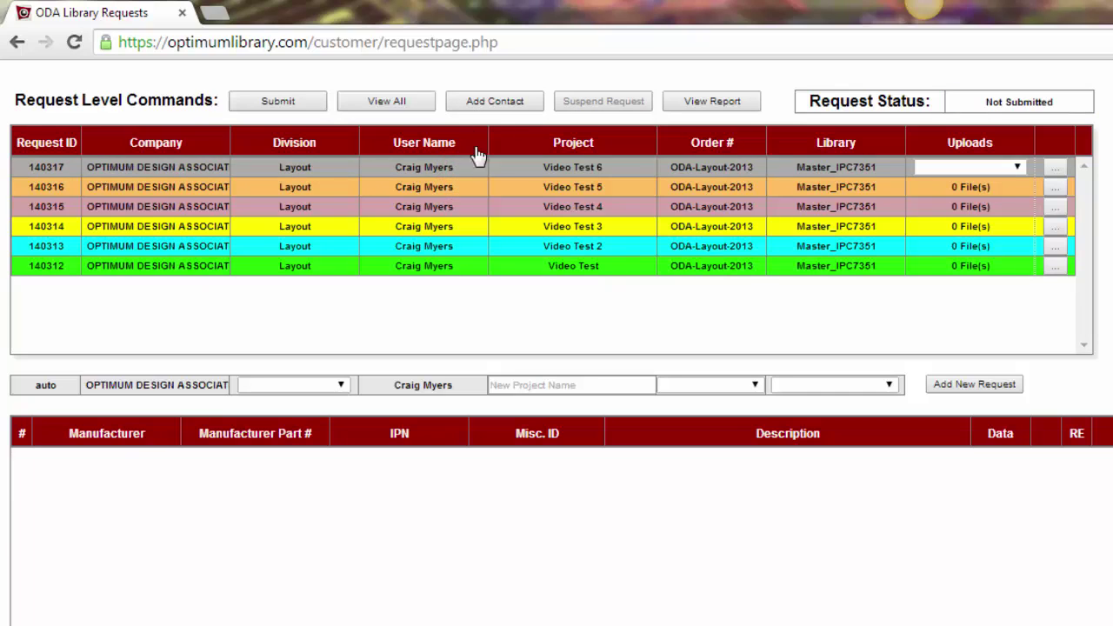
{"action": "left_click", "coordinate": [513, 106]}
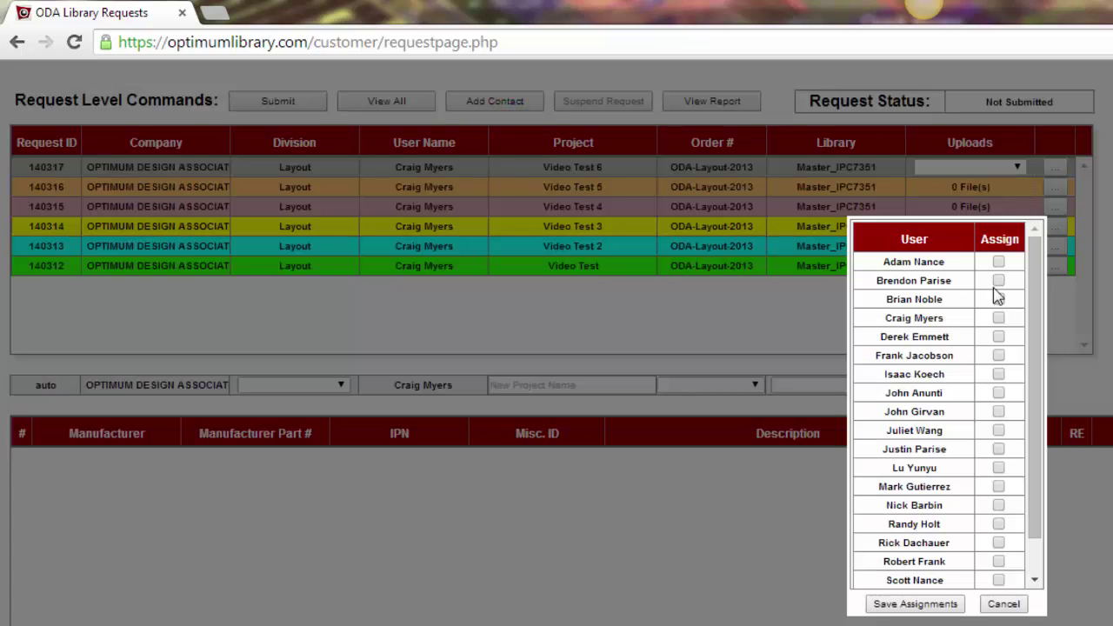
{"action": "left_click", "coordinate": [998, 280]}
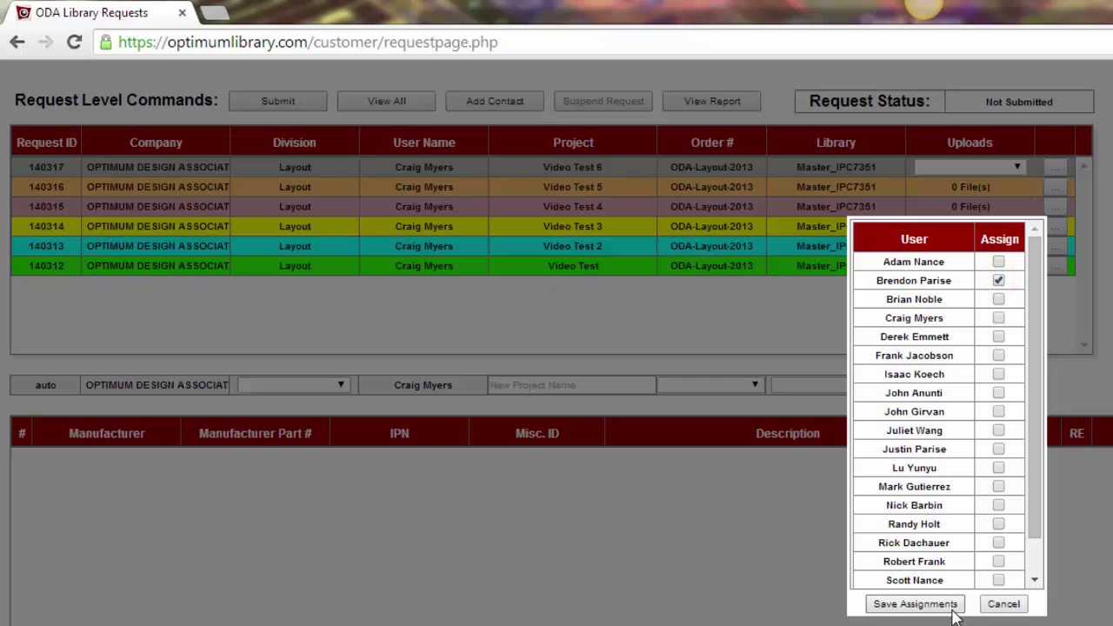
{"action": "left_click", "coordinate": [915, 603]}
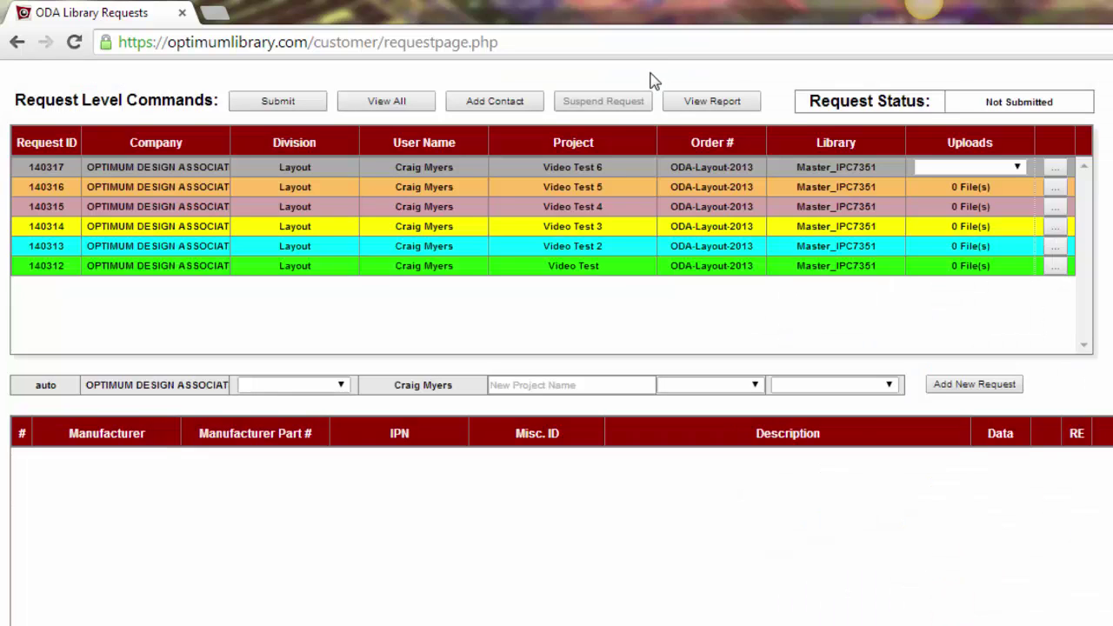
- View the report for completed request 140312, then close the ODA Request Report tab
{"action": "left_click", "coordinate": [574, 271]}
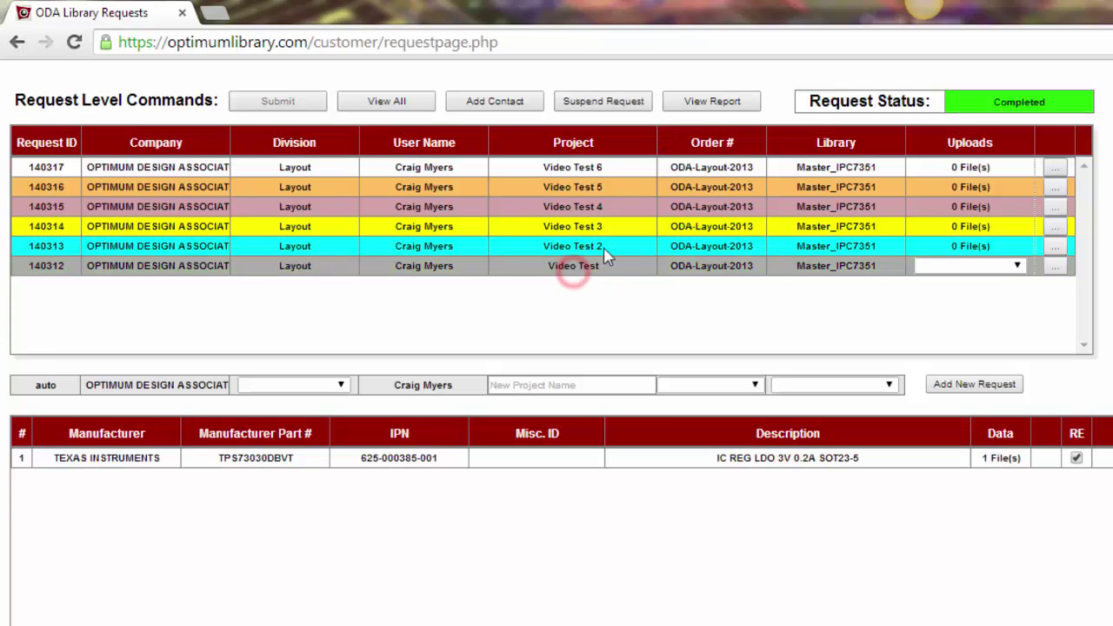
{"action": "left_click", "coordinate": [724, 110]}
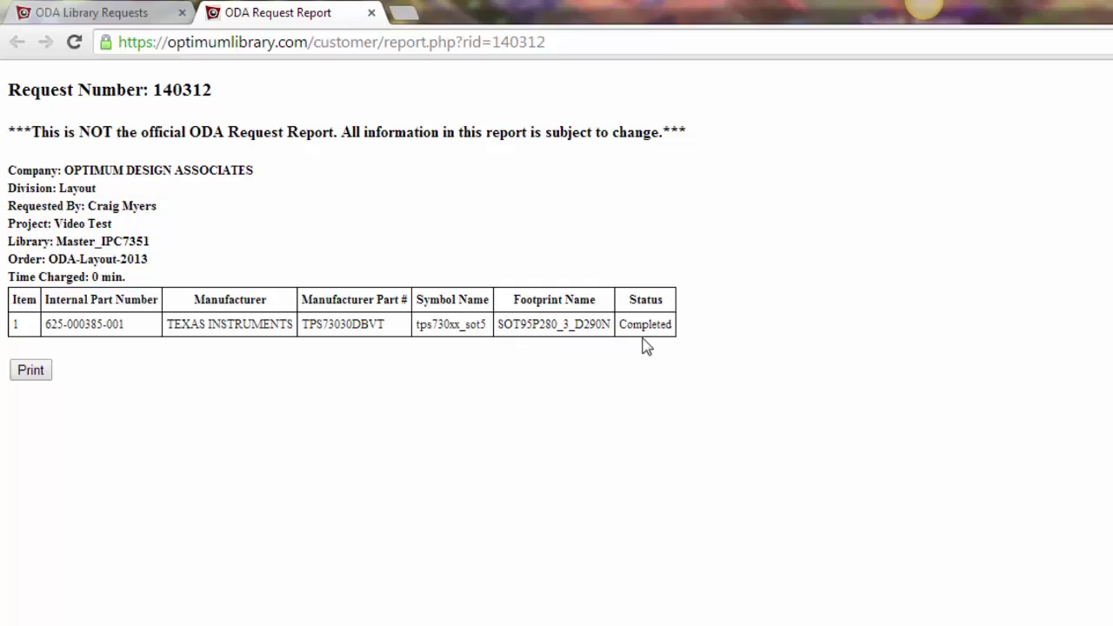
{"action": "left_click", "coordinate": [374, 16]}
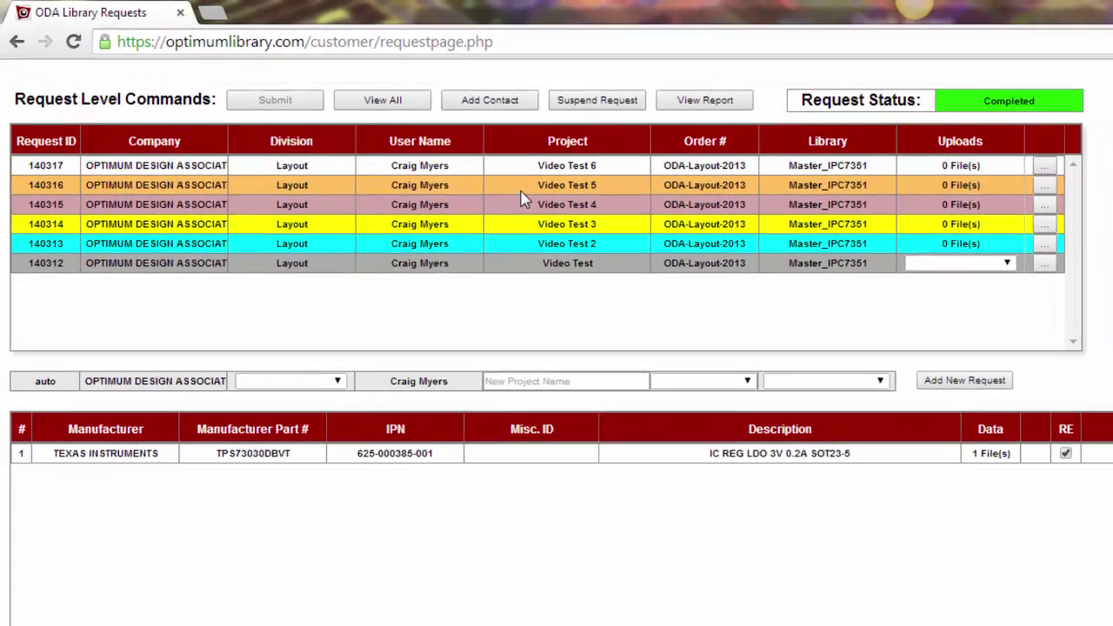
- Suspend request 140316, dismiss the alert, then check the statuses of requests 140313 and 140316
{"action": "left_click", "coordinate": [442, 158]}
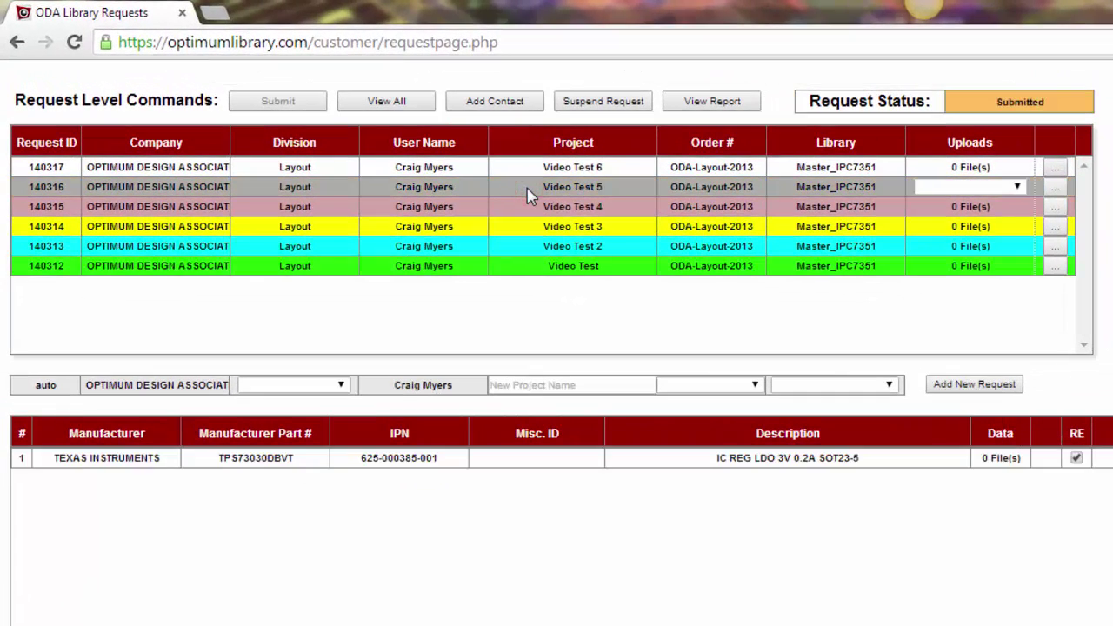
{"action": "left_click", "coordinate": [612, 103]}
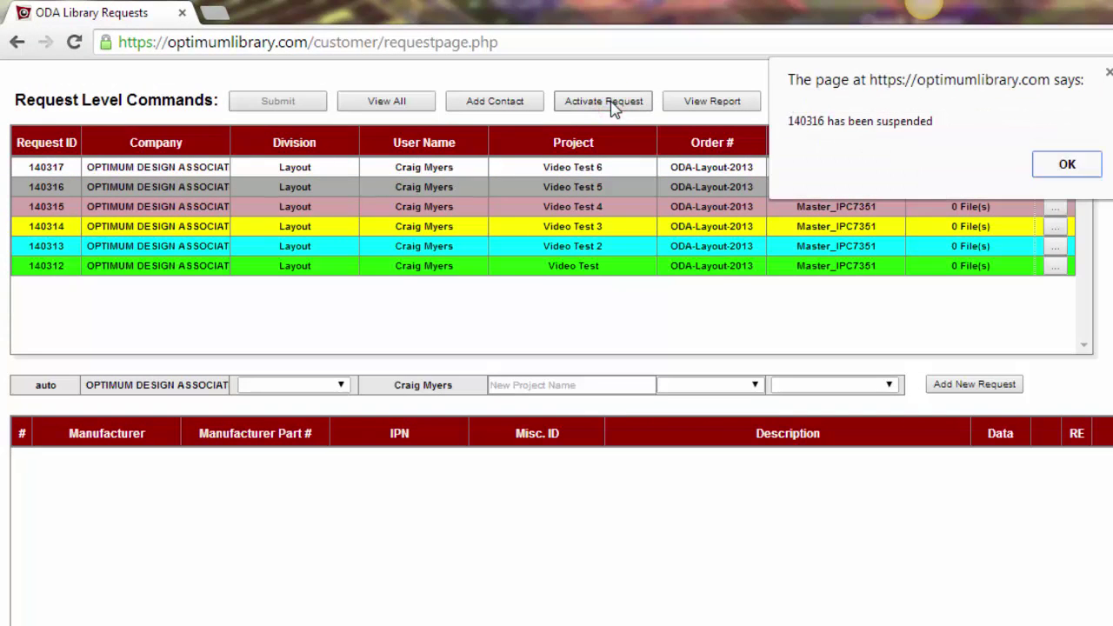
{"action": "left_click", "coordinate": [1067, 166]}
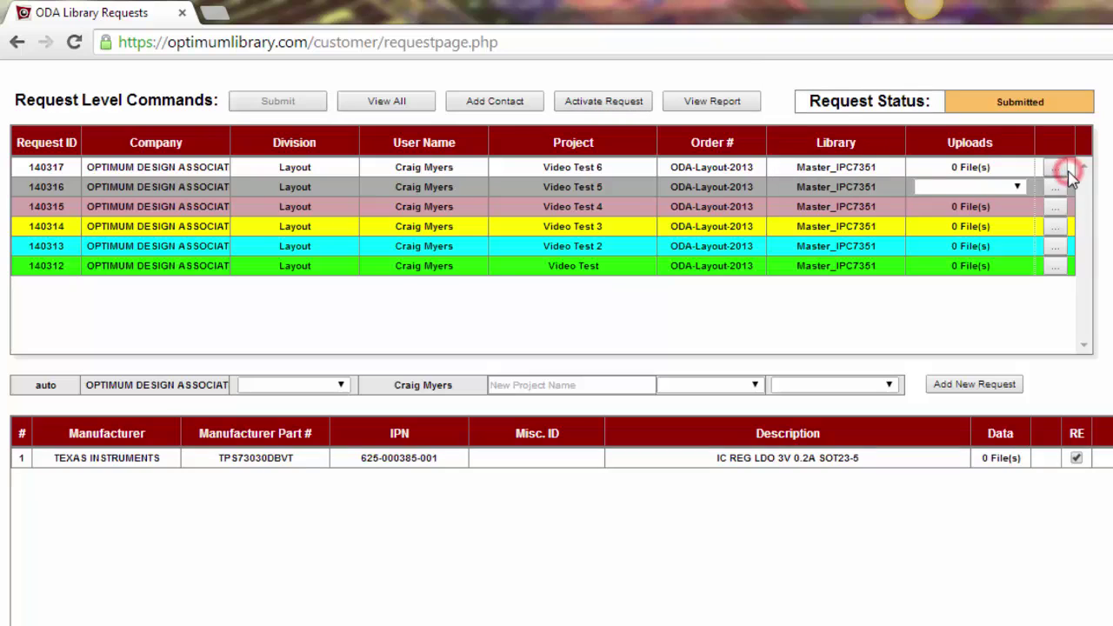
{"action": "left_click", "coordinate": [513, 244]}
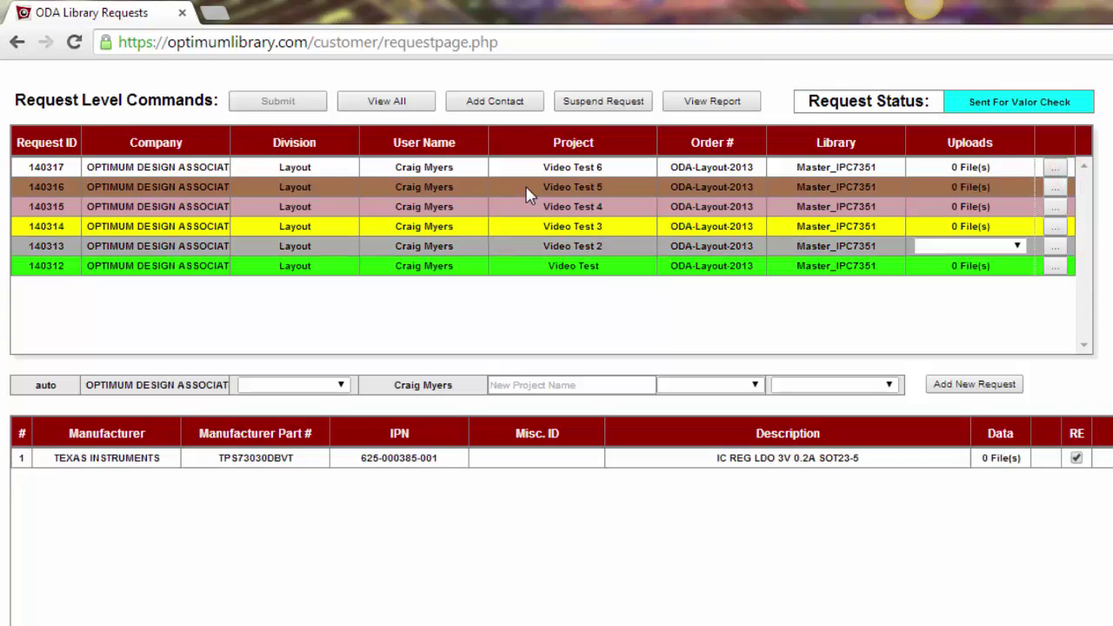
{"action": "left_click", "coordinate": [525, 190]}
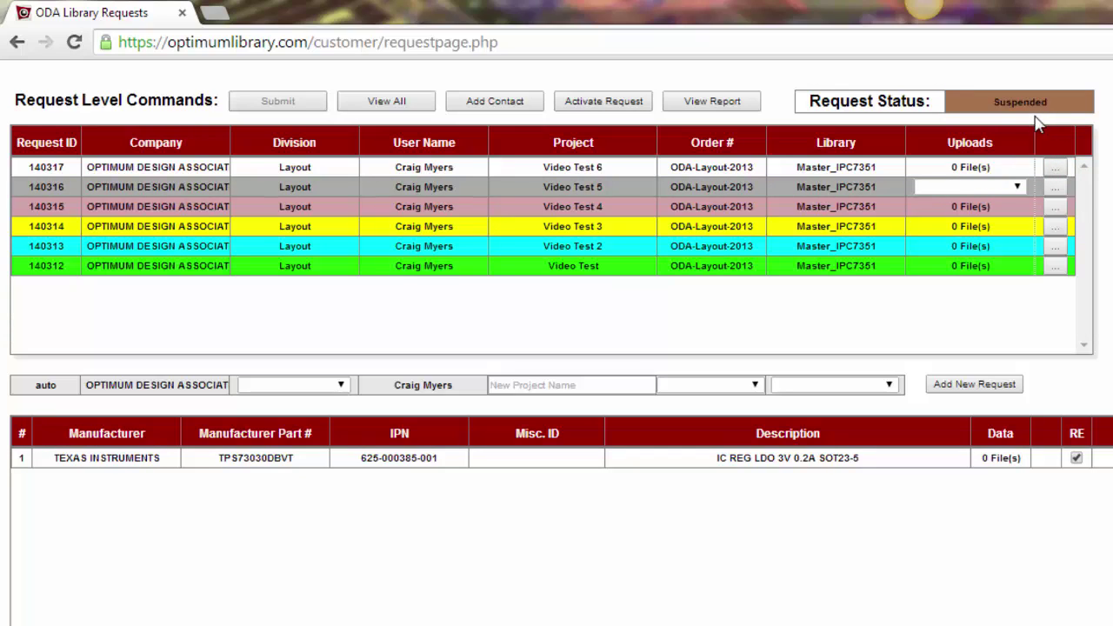
- Activate request 140316 for resubmission, then check the statuses of requests 140314 and 140316
{"action": "left_click", "coordinate": [599, 102]}
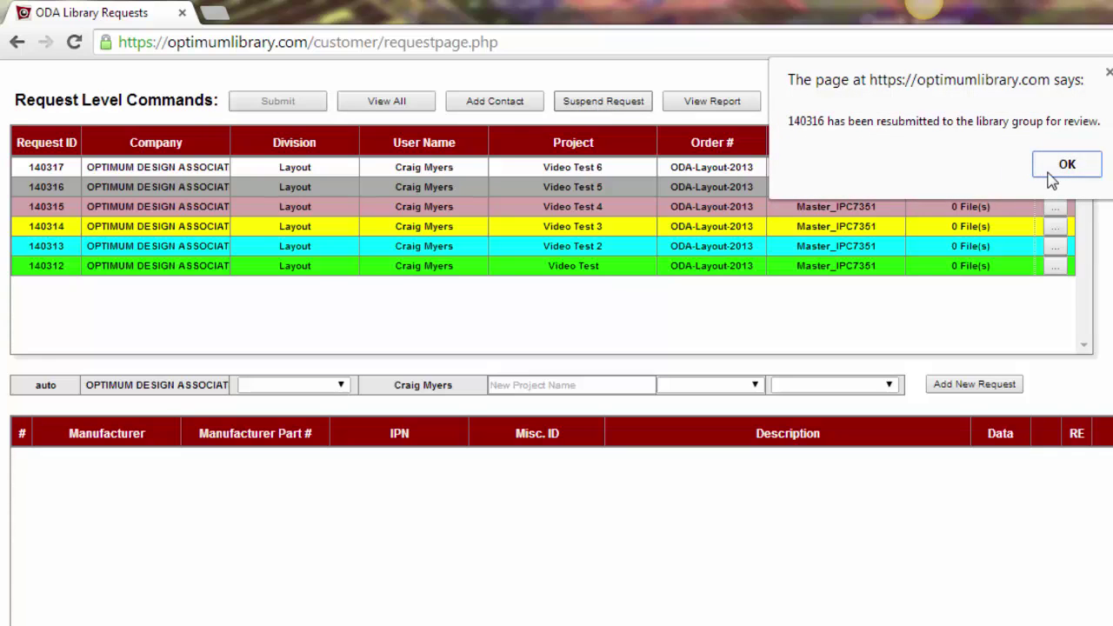
{"action": "left_click", "coordinate": [1065, 164]}
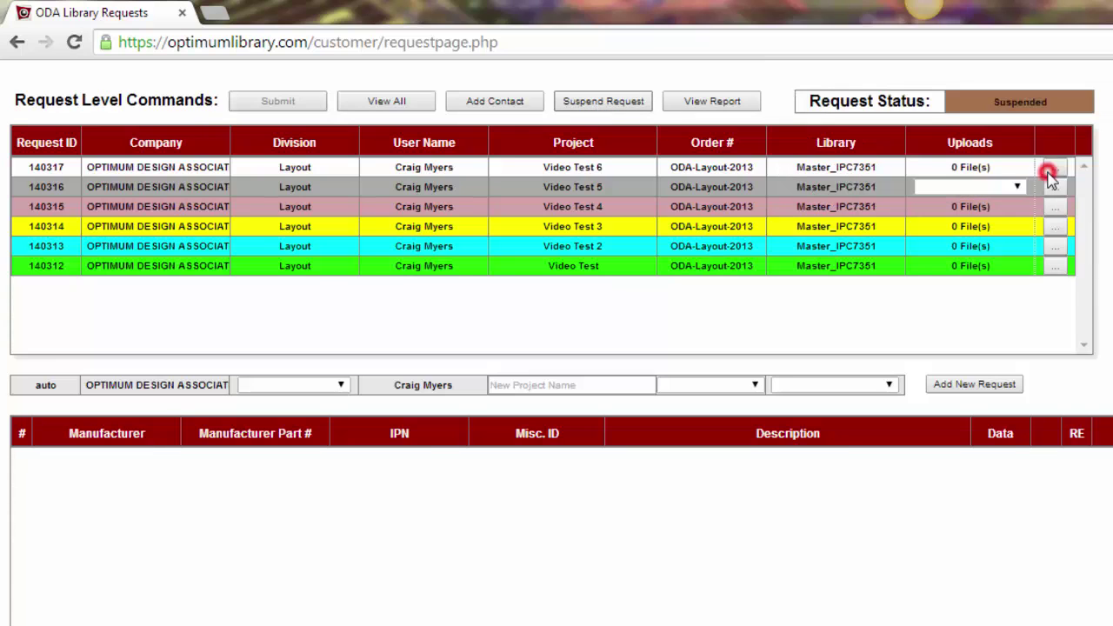
{"action": "left_click", "coordinate": [633, 232]}
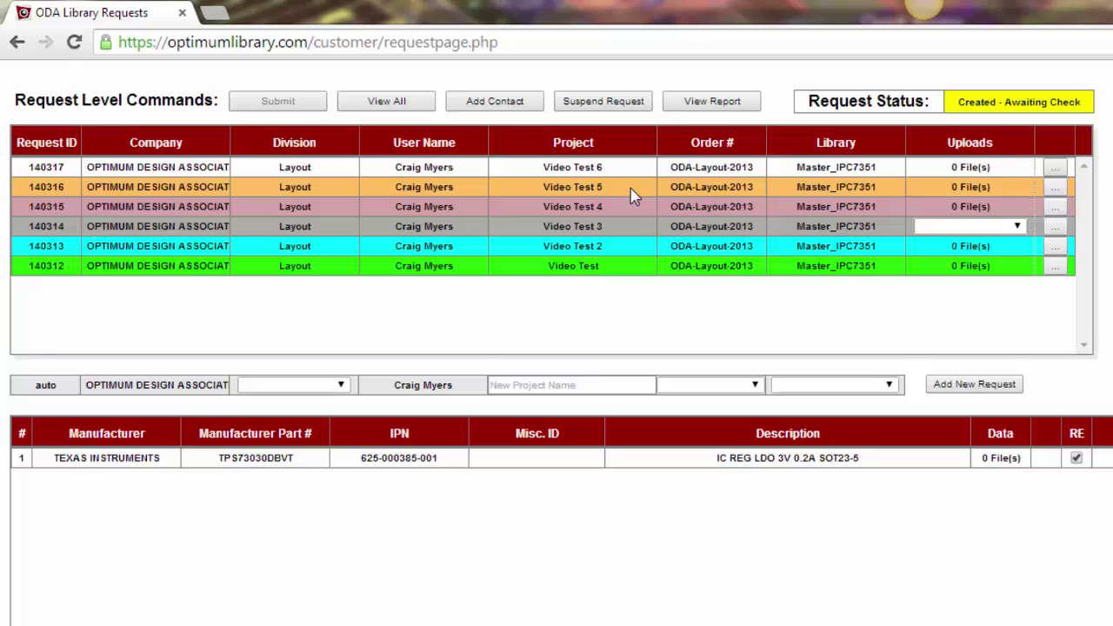
{"action": "left_click", "coordinate": [631, 187]}
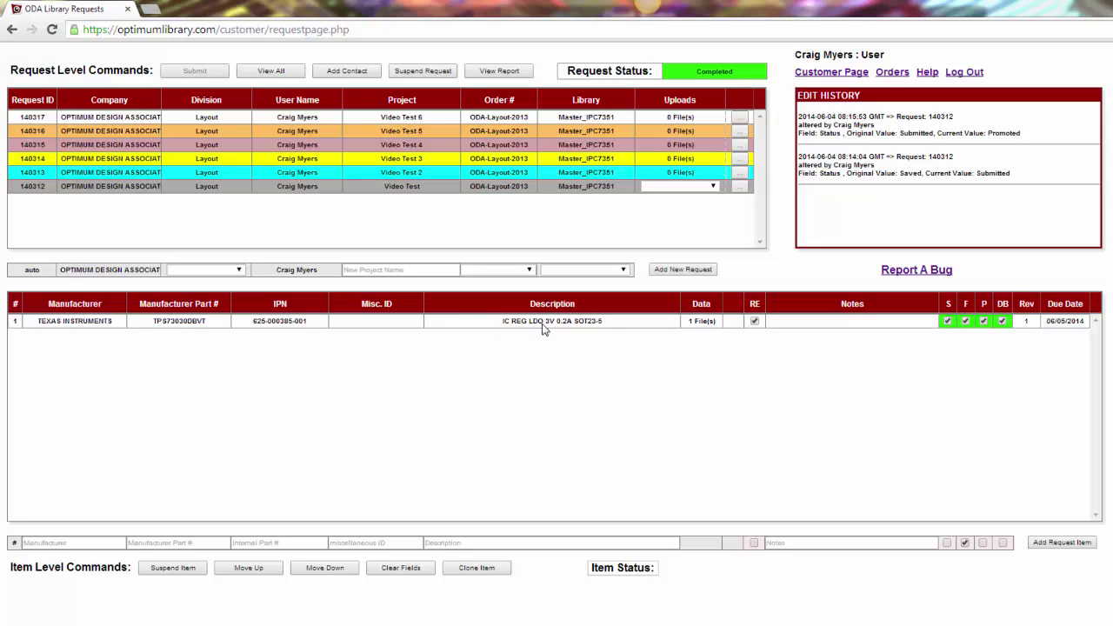
- Inspect request 140312's part item status and data file, then select request 140313
{"action": "left_click", "coordinate": [709, 323]}
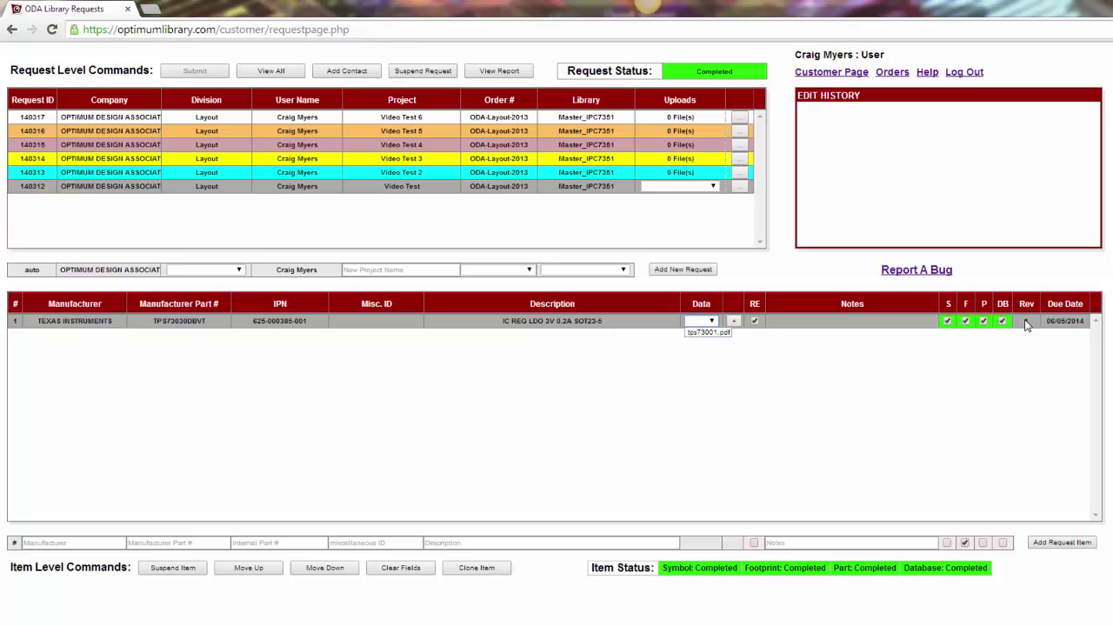
{"action": "left_click", "coordinate": [1056, 349]}
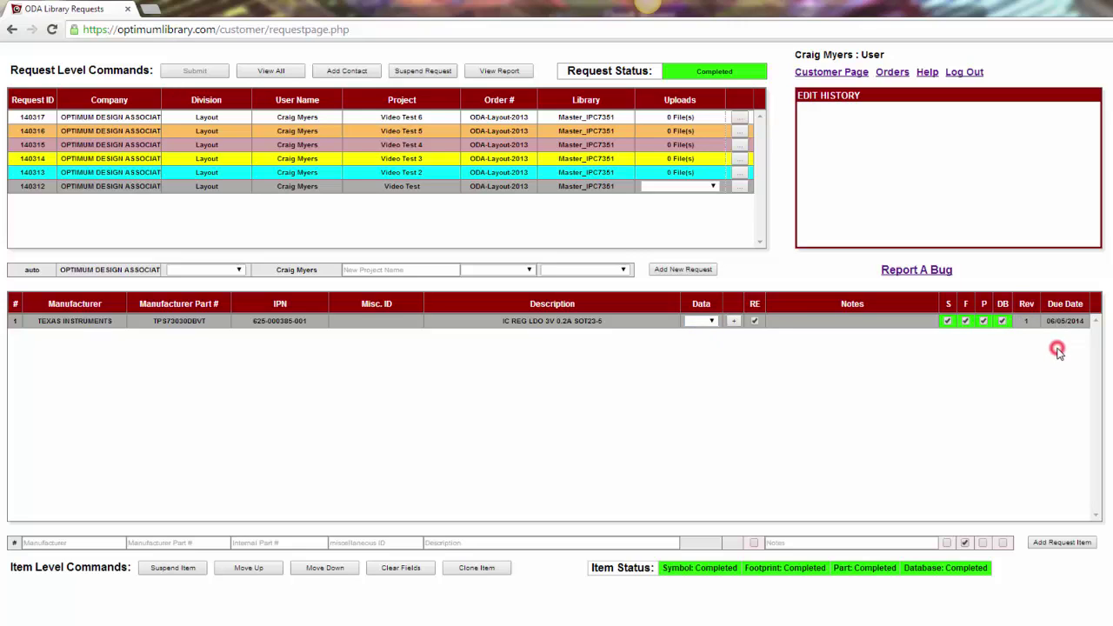
{"action": "left_click", "coordinate": [581, 174]}
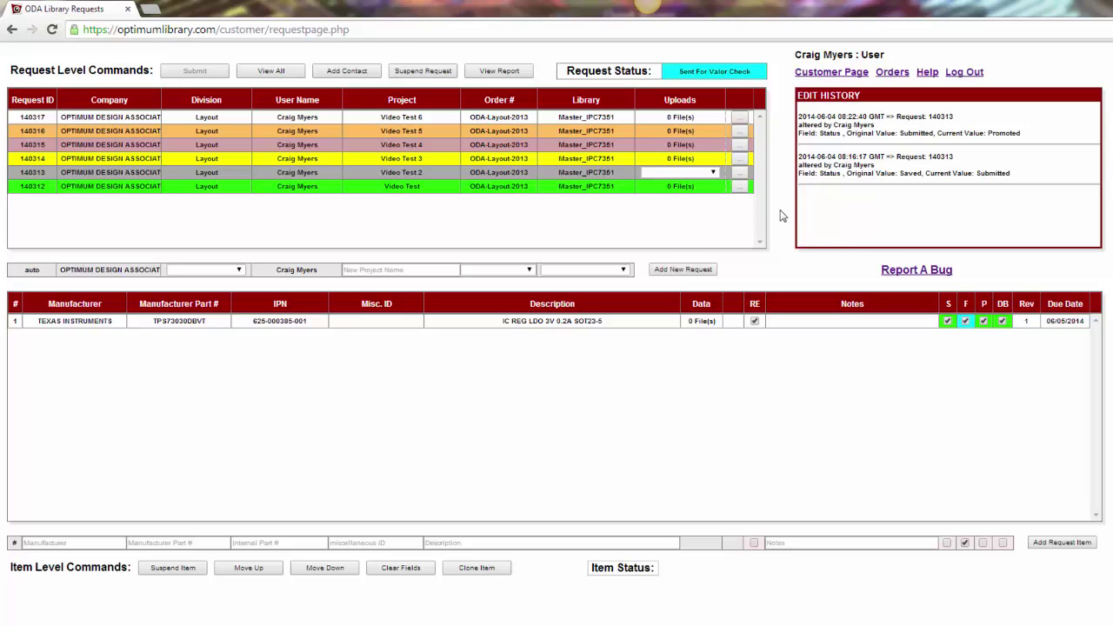
- Compare request statuses of 140314, 140315 and 140313, showing 140313's per-stage item status
{"action": "left_click", "coordinate": [682, 159]}
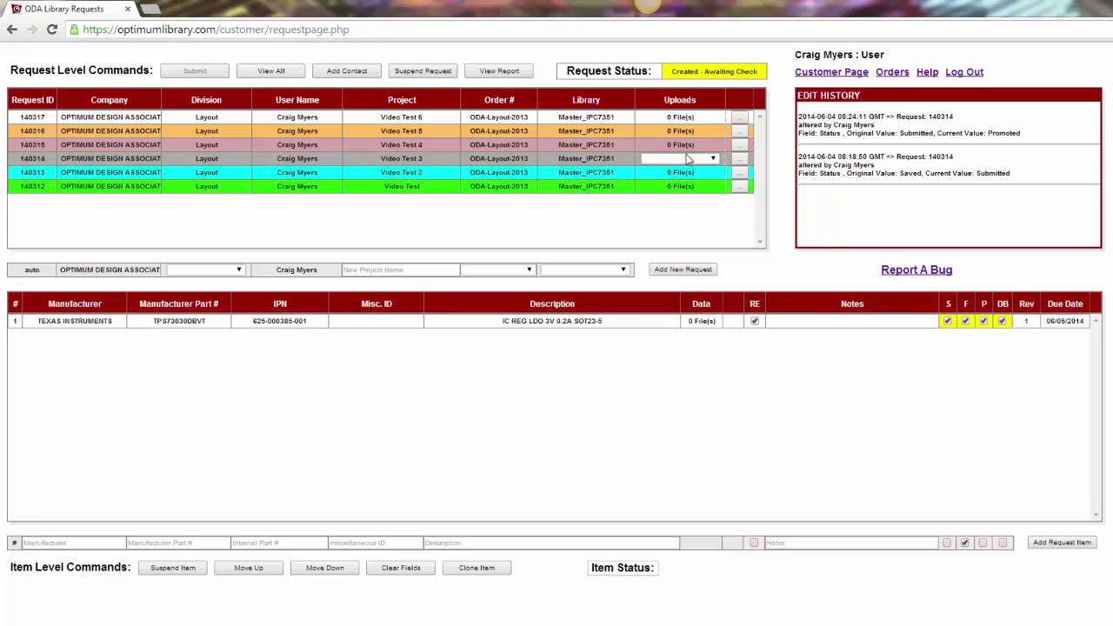
{"action": "left_click", "coordinate": [688, 146]}
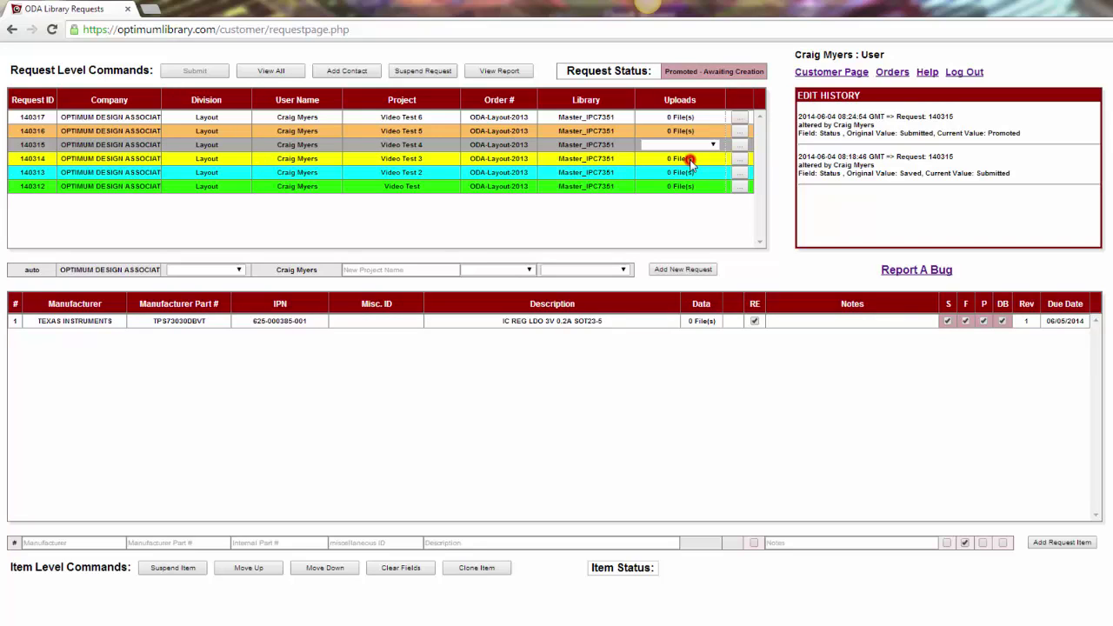
{"action": "left_click", "coordinate": [690, 161]}
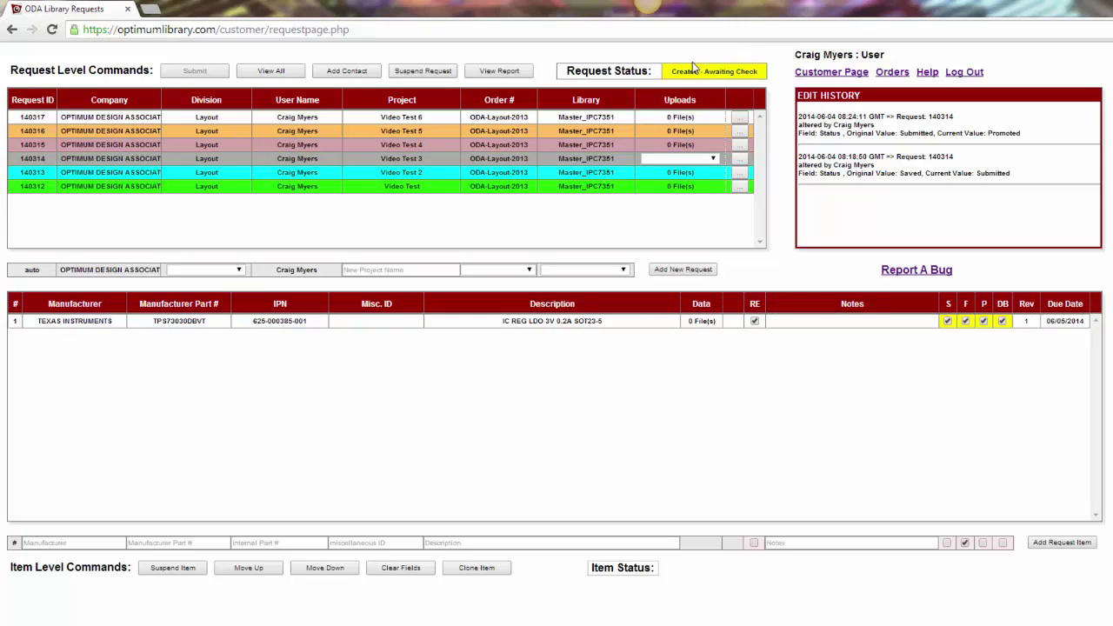
{"action": "left_click", "coordinate": [701, 174]}
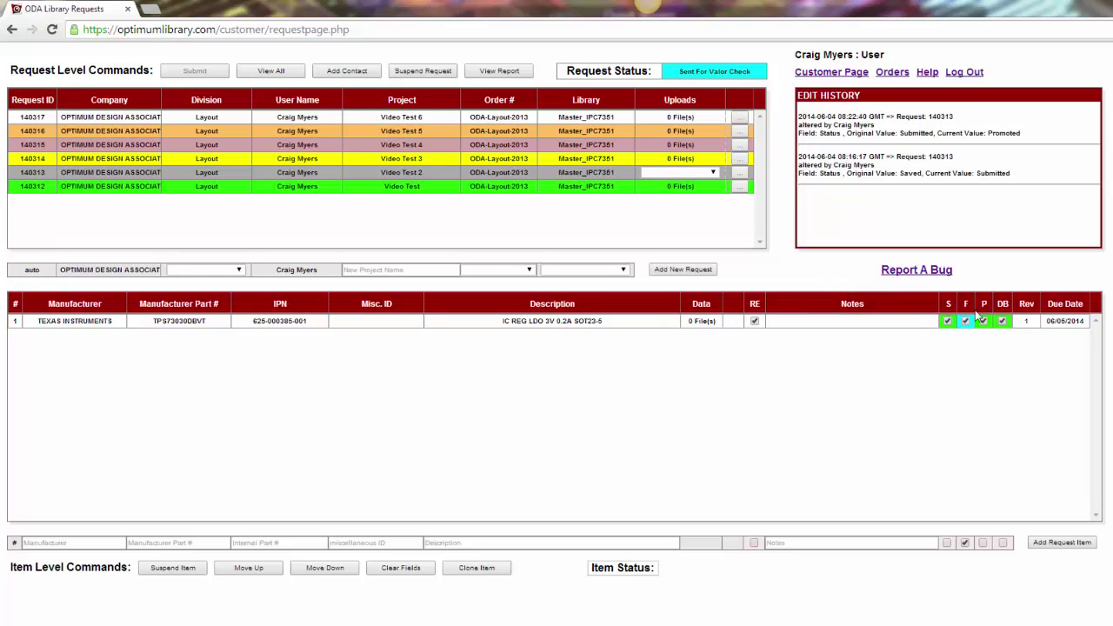
{"action": "left_click", "coordinate": [929, 321]}
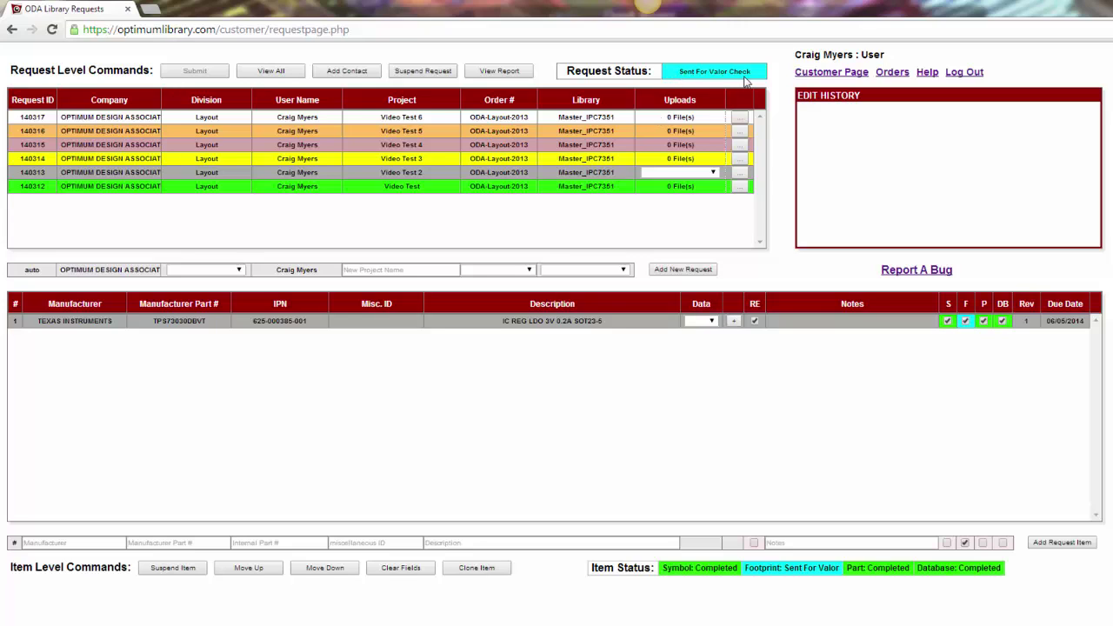
- Show per-stage item status for request 140314, then for completed request 140312
{"action": "left_click", "coordinate": [623, 161]}
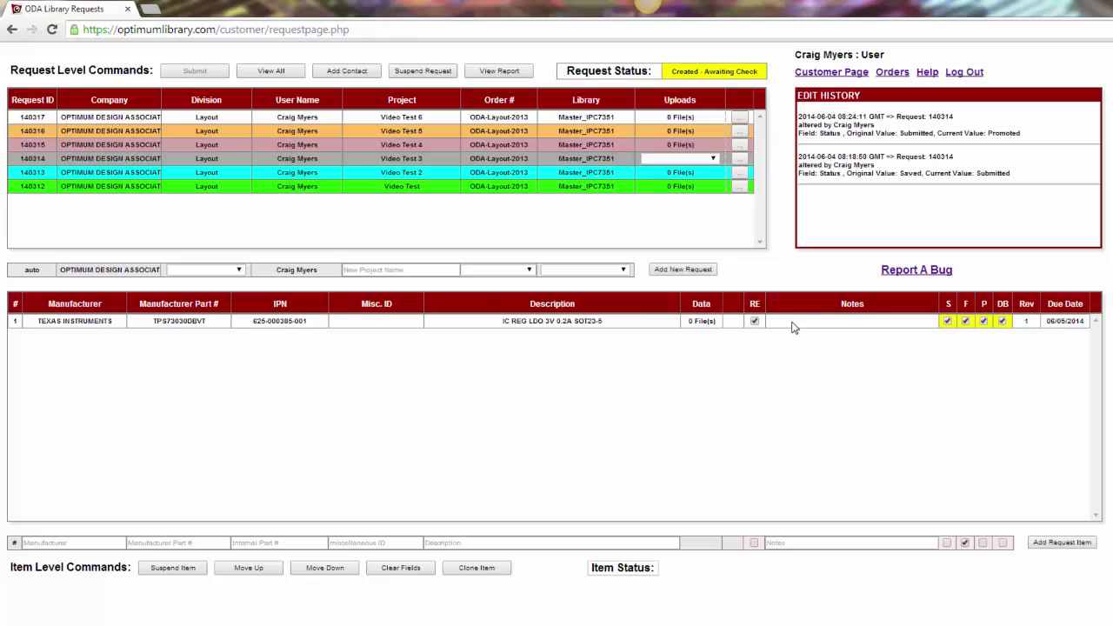
{"action": "left_click", "coordinate": [791, 324]}
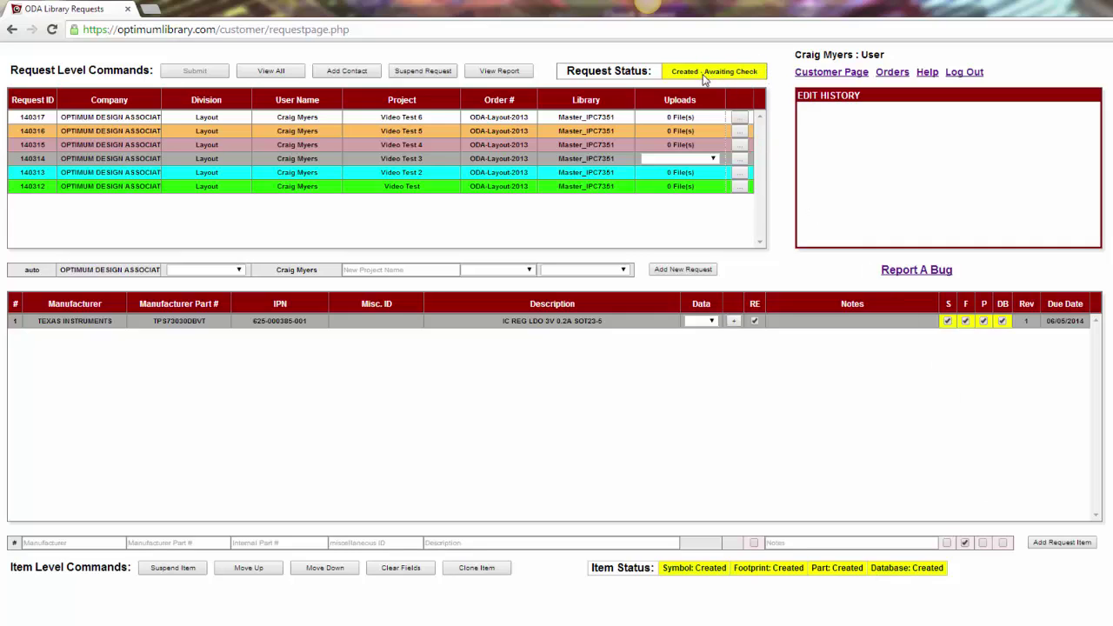
{"action": "left_click", "coordinate": [648, 191]}
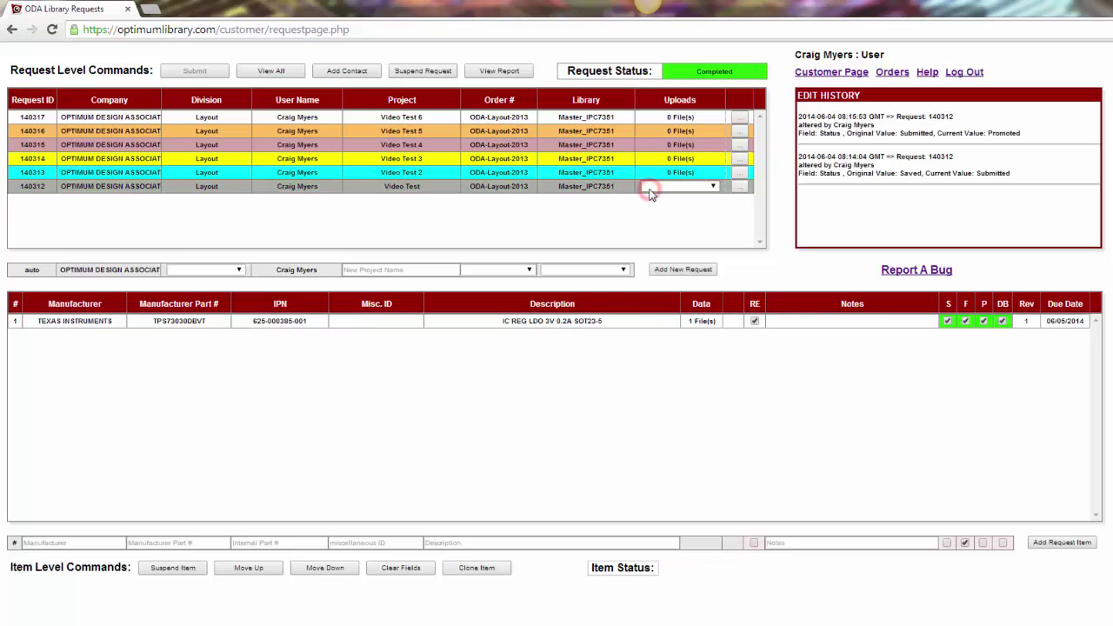
{"action": "left_click", "coordinate": [852, 322]}
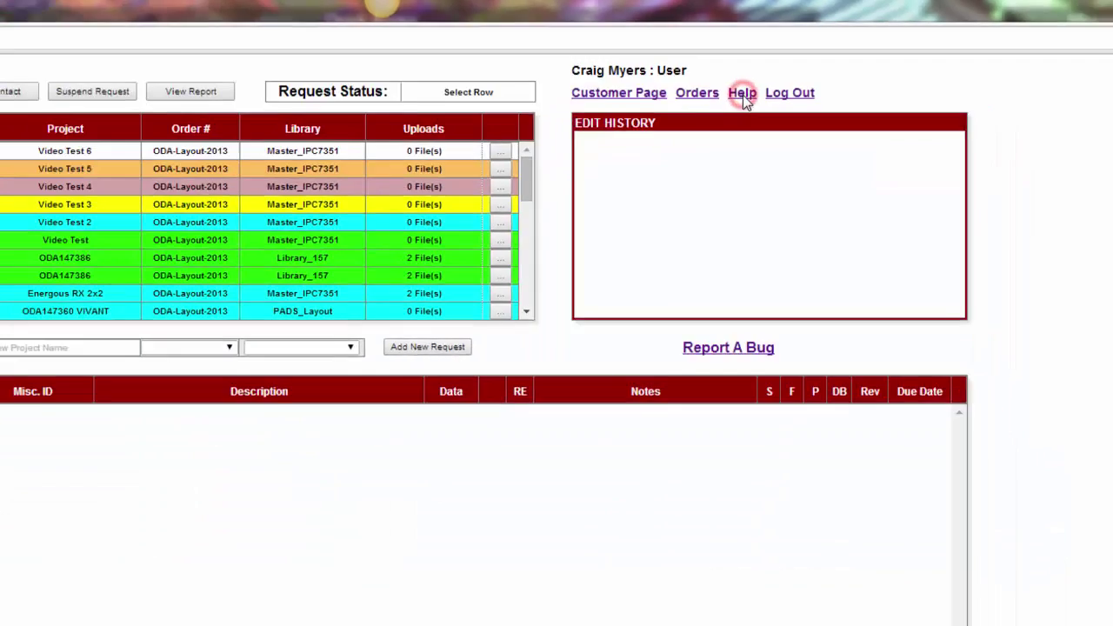
- Open the customer User Guide PDF from the Help link
{"action": "left_click", "coordinate": [652, 200]}
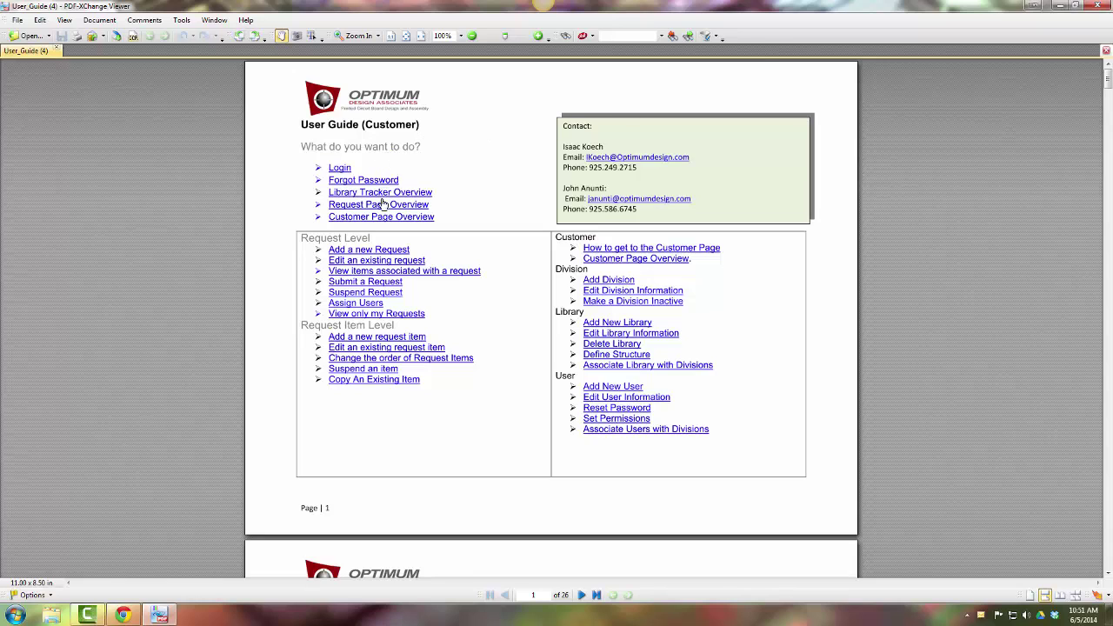
- Visit the page 7 section and the reordering-items section via contents links, then close the PDF
{"action": "left_click", "coordinate": [376, 257]}
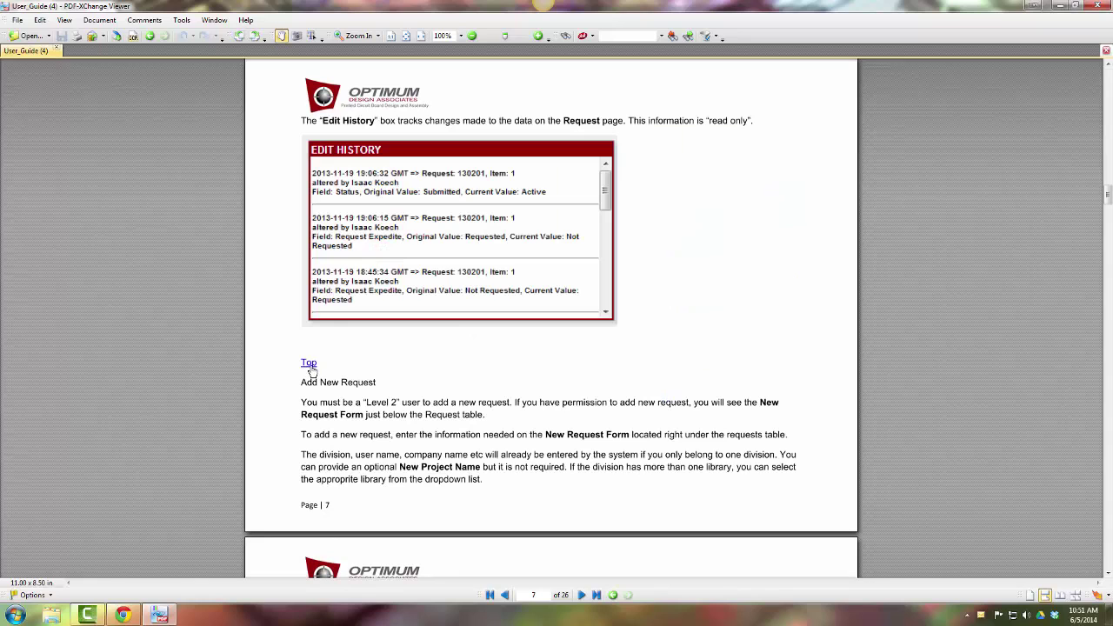
{"action": "left_click", "coordinate": [308, 363]}
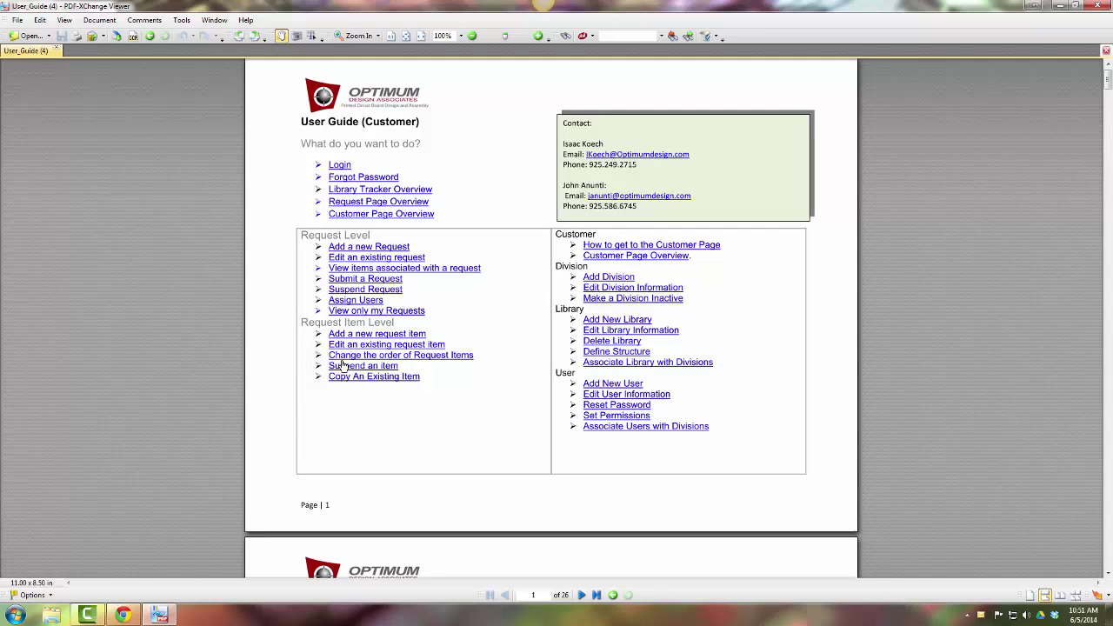
{"action": "left_click", "coordinate": [352, 355]}
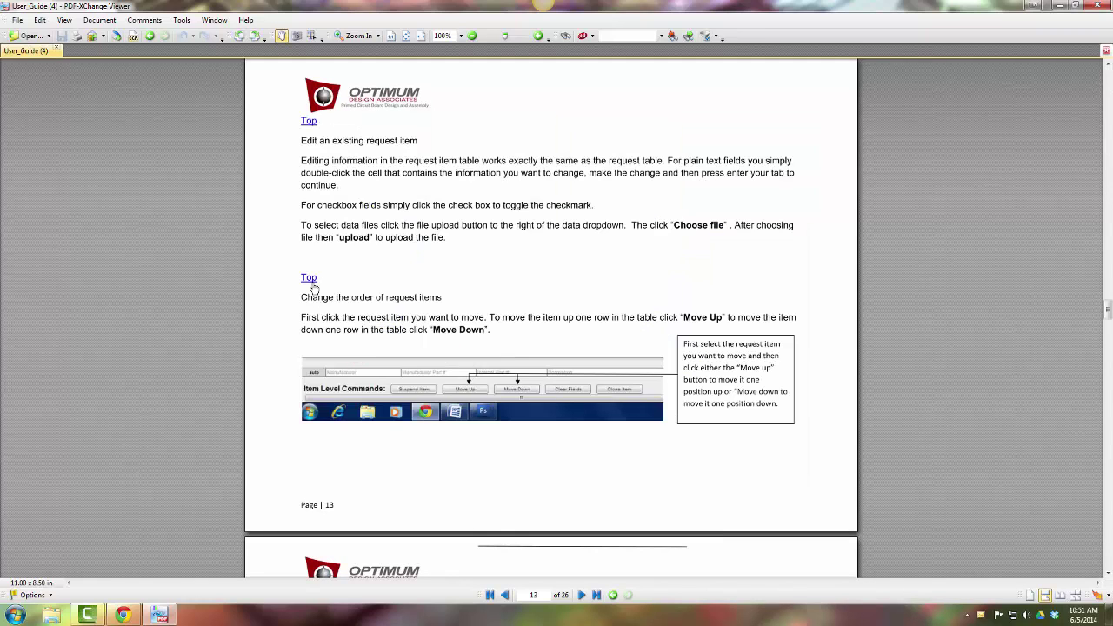
{"action": "left_click", "coordinate": [309, 278]}
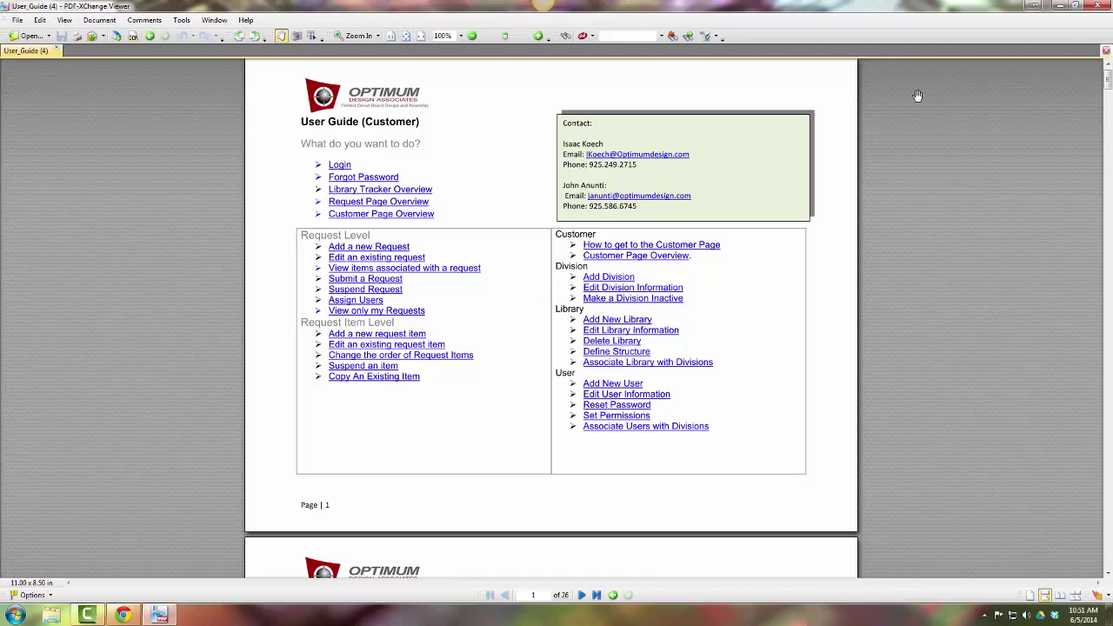
{"action": "left_click", "coordinate": [1098, 7]}
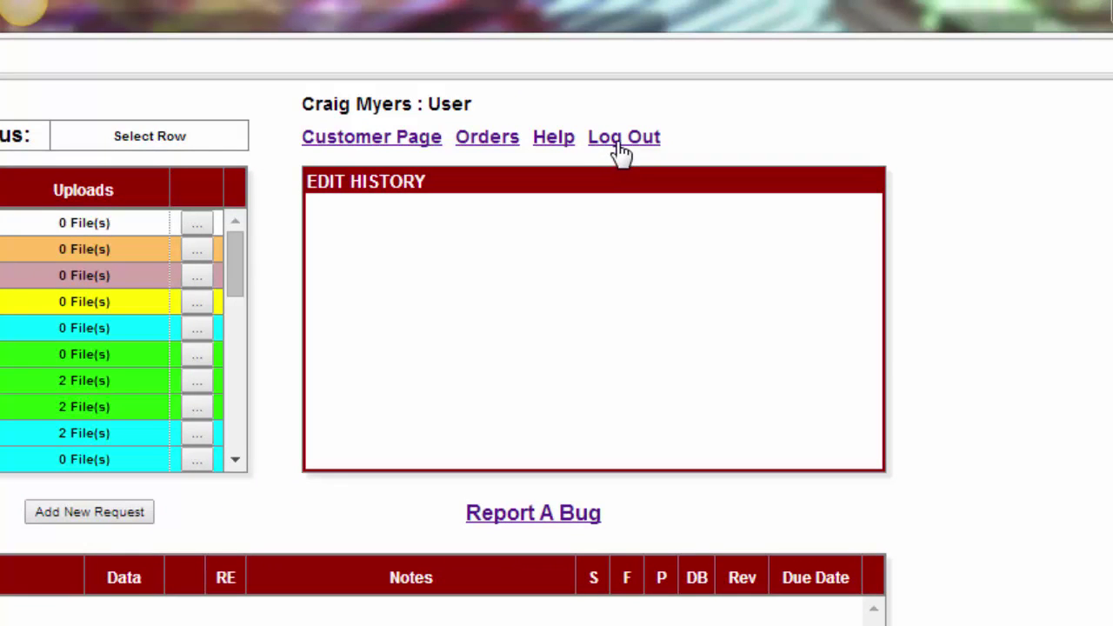
- Log out of ODA Library Tracker using the Log Out link at top right
{"action": "left_click", "coordinate": [622, 139]}
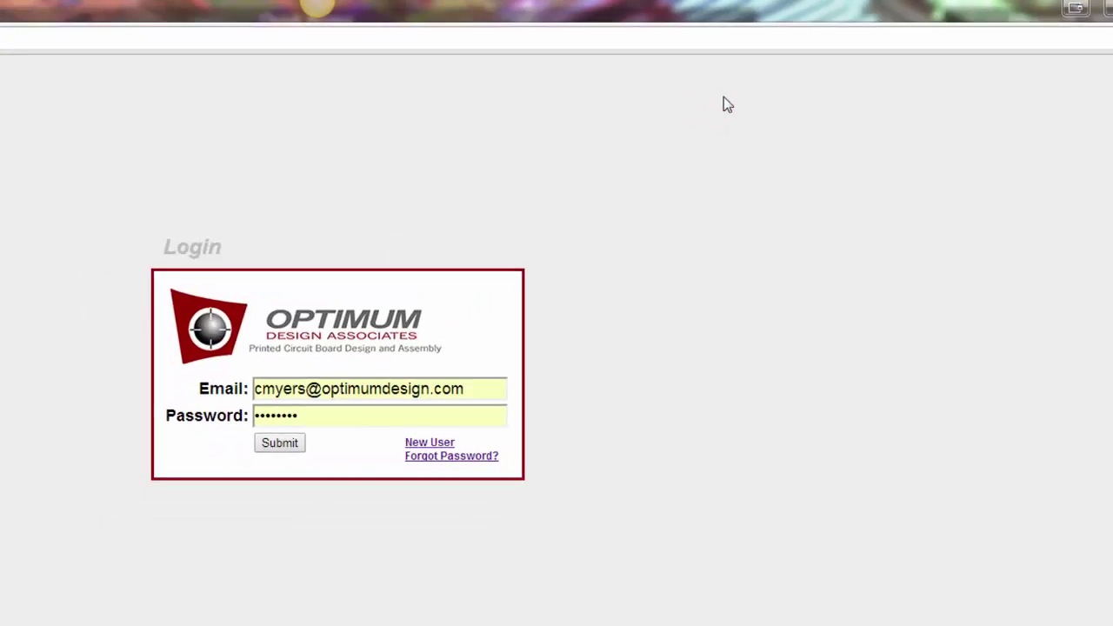